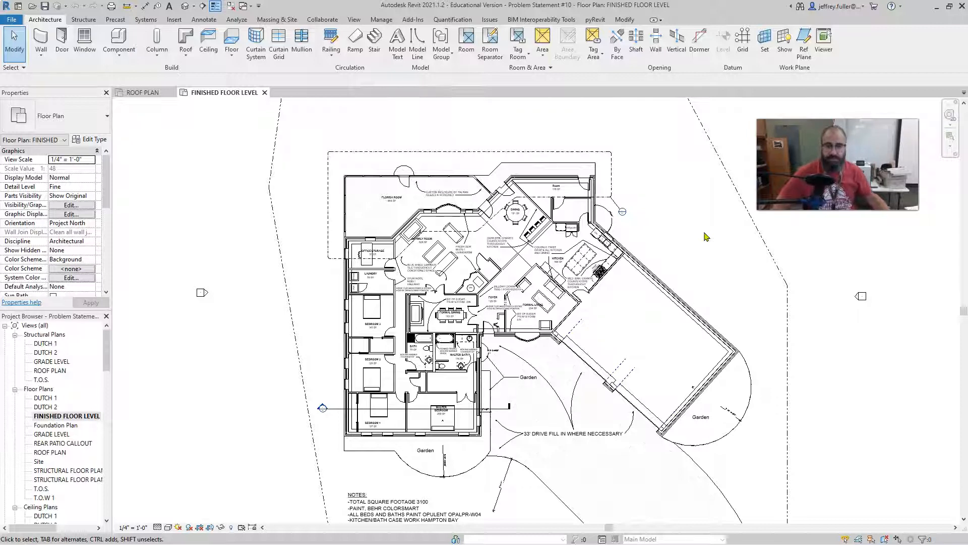
Use Tag by Category to tag the Office/Storage room's west double-hung window, with a horizontal tag and attached leader.
scroll(434, 345, "up", 3)
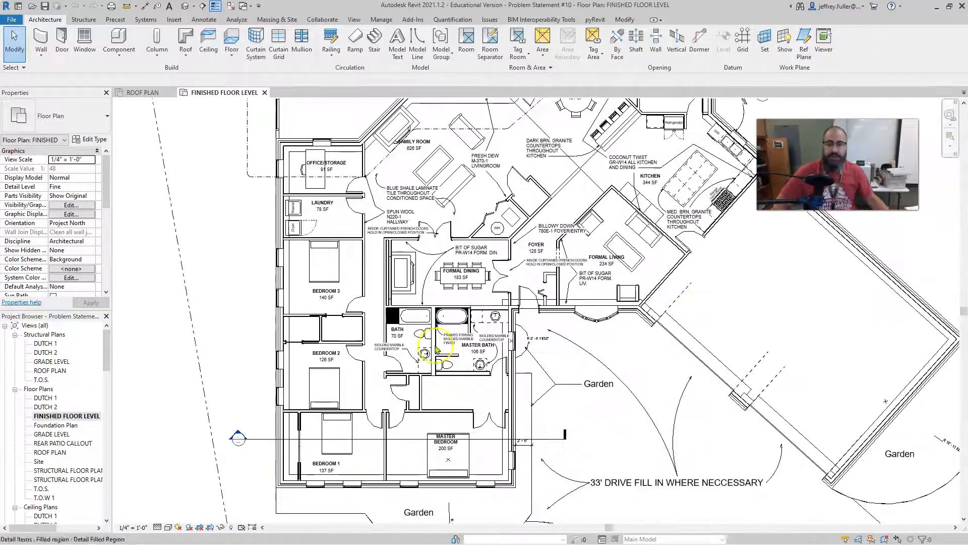
middle_click_drag(494, 290, 521, 319)
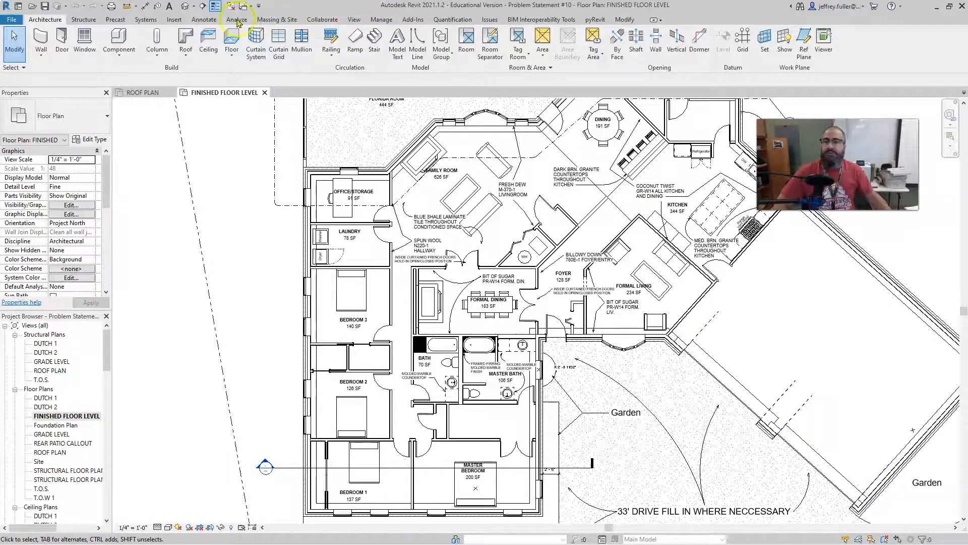
left_click(204, 19)
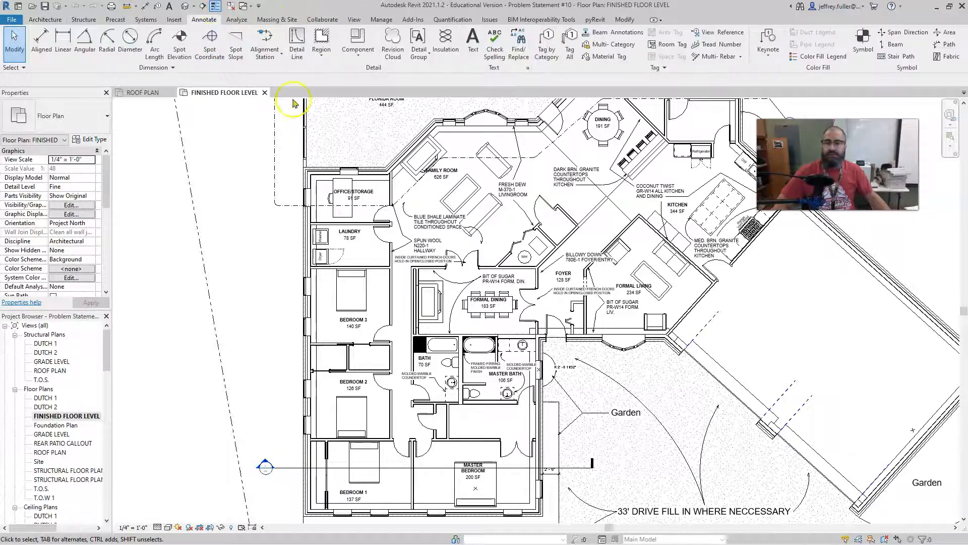
left_click(546, 49)
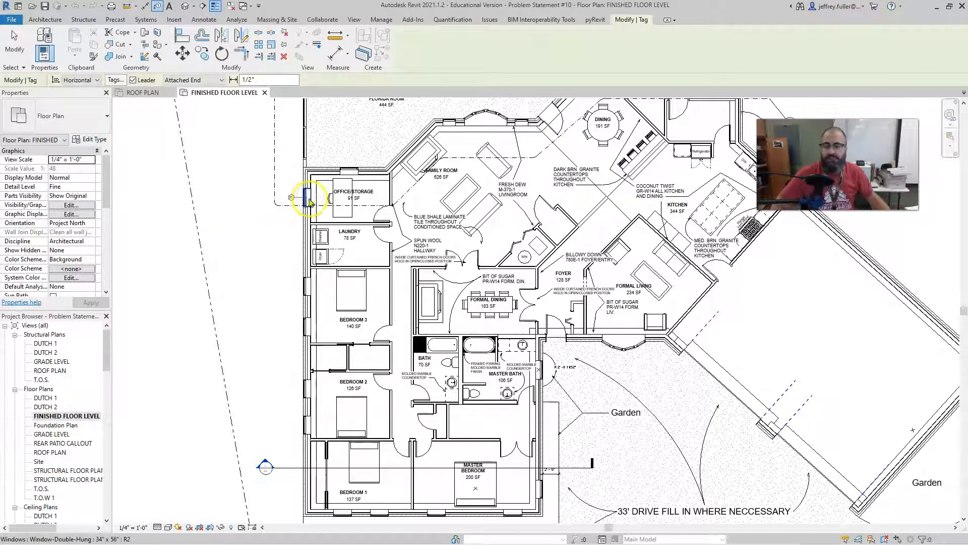
scroll(305, 202, "up", 1)
scroll(305, 203, "up", 3)
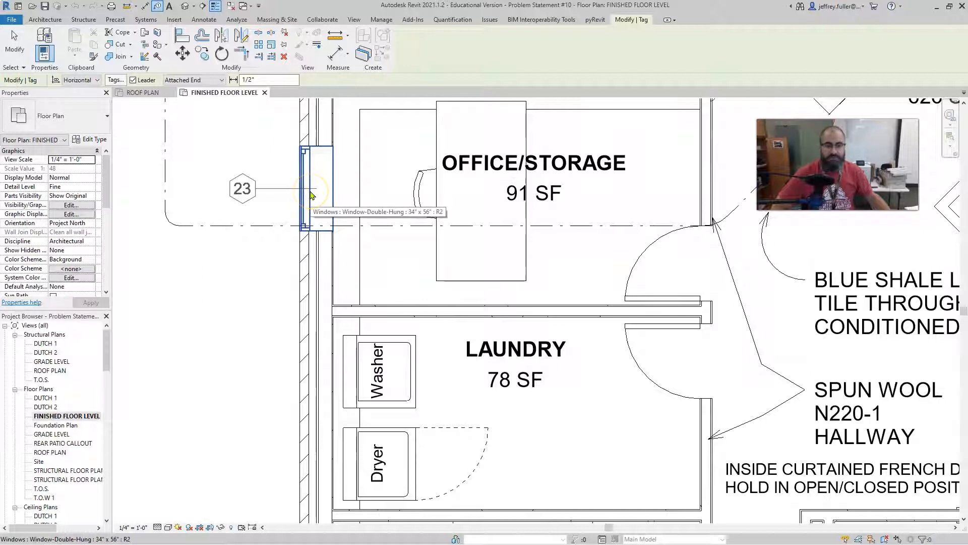
scroll(310, 197, "down", 3)
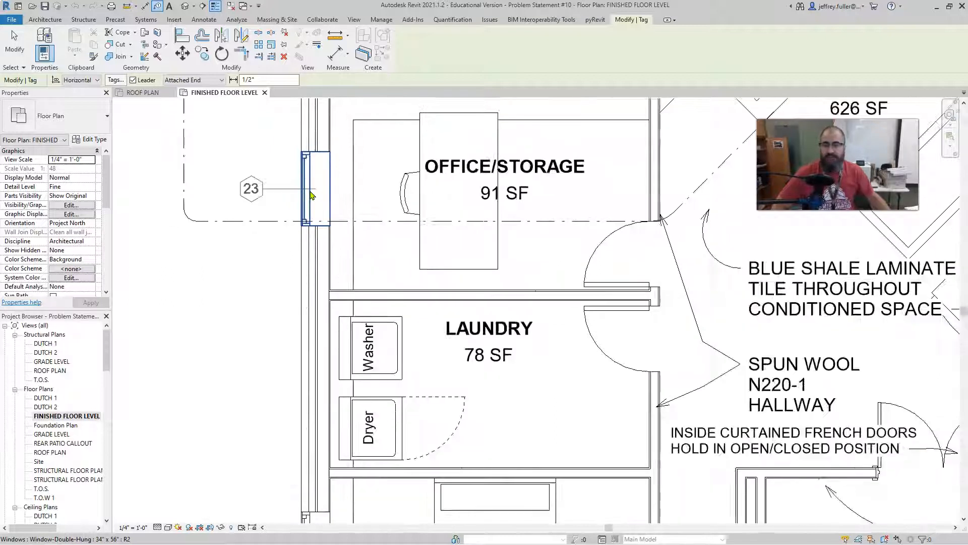
left_click(311, 192)
left_click(275, 268)
Tag the two exterior double-hung windows of Bedroom 3 by category.
scroll(247, 292, "down", 3)
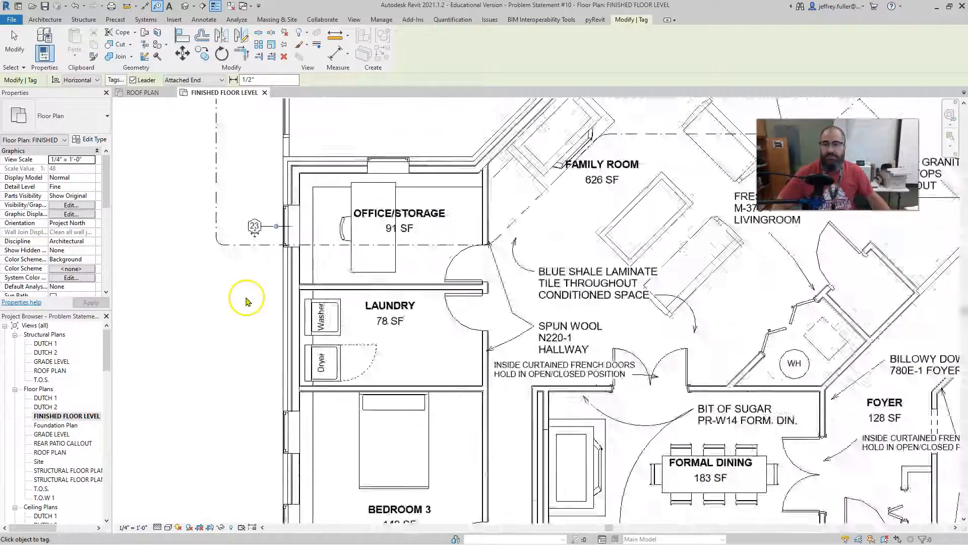
middle_click_drag(244, 297, 308, 130)
left_click(350, 250)
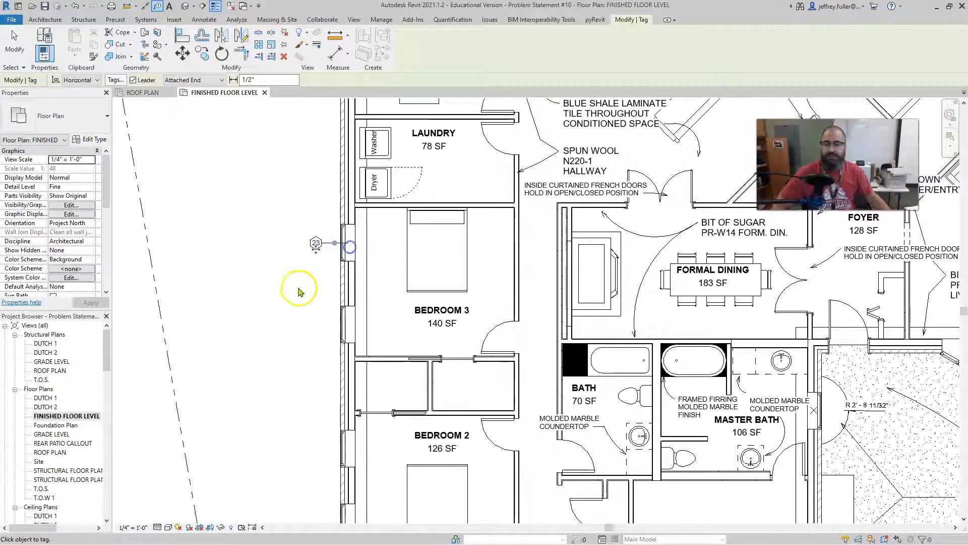
left_click(343, 325)
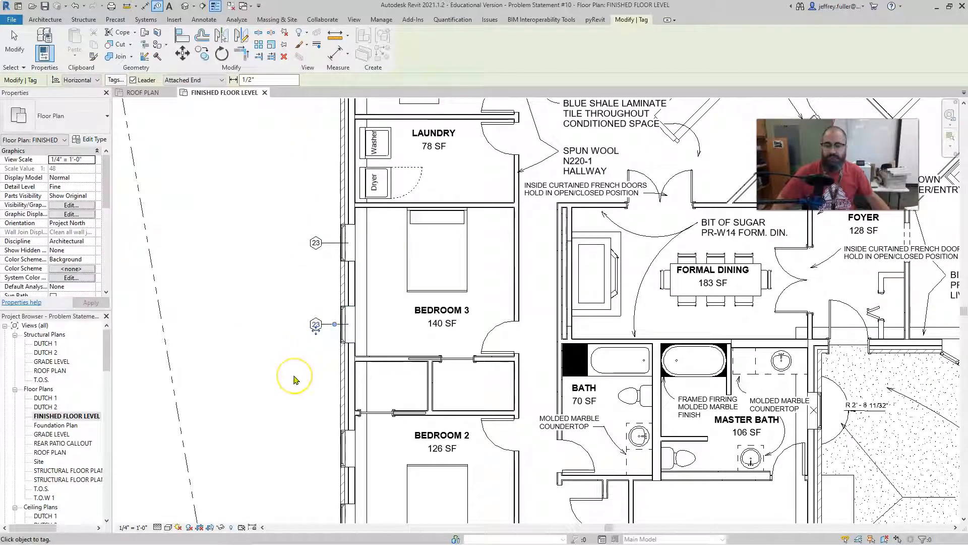
Tag the Office/Storage and Laundry doors that open off the hallway, and end tagging.
middle_click_drag(262, 301, 191, 407)
left_click(375, 288)
left_click(448, 212)
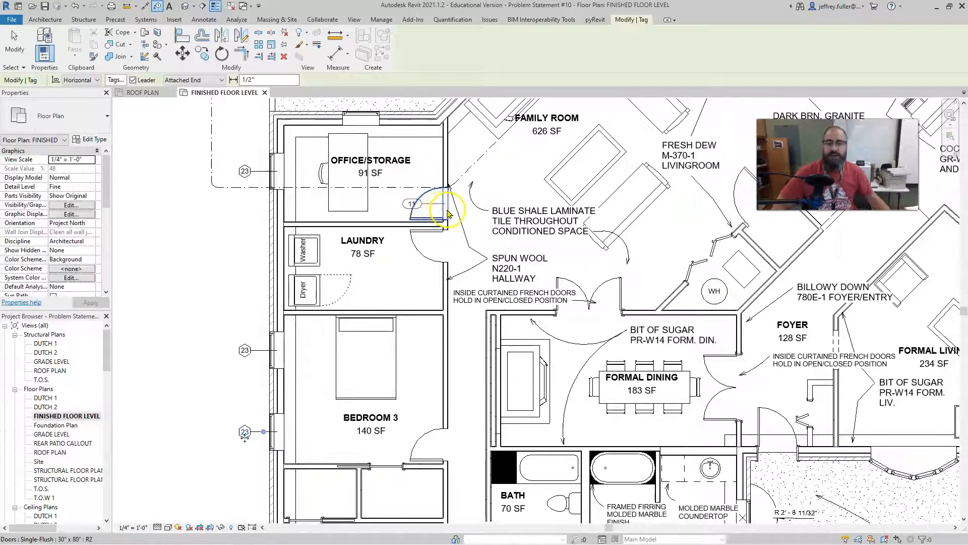
left_click(443, 253)
left_click(402, 305)
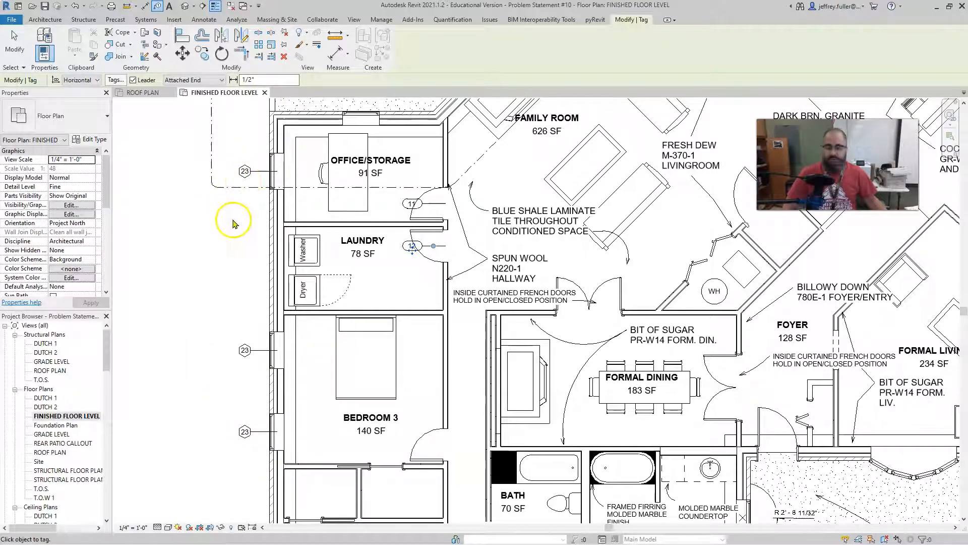
key("Escape")
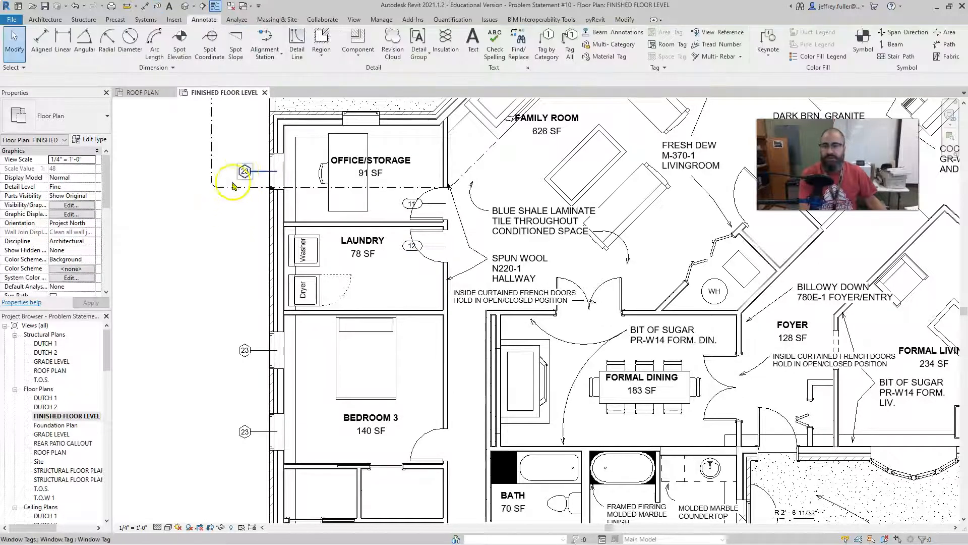
Change the type mark in the Office/Storage window's tag to 14 and accept the change for the whole window type.
left_click(244, 172)
left_click(244, 172)
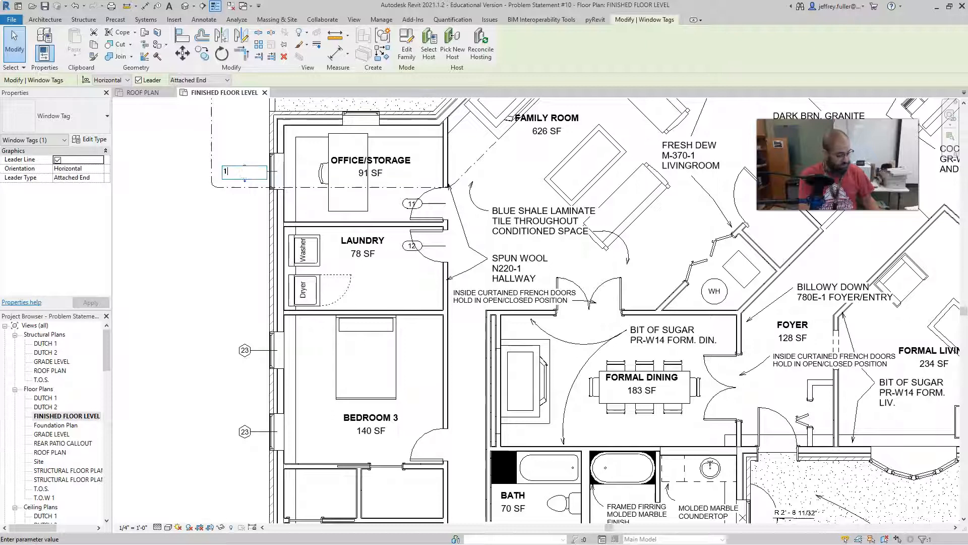
type("14")
key("Return")
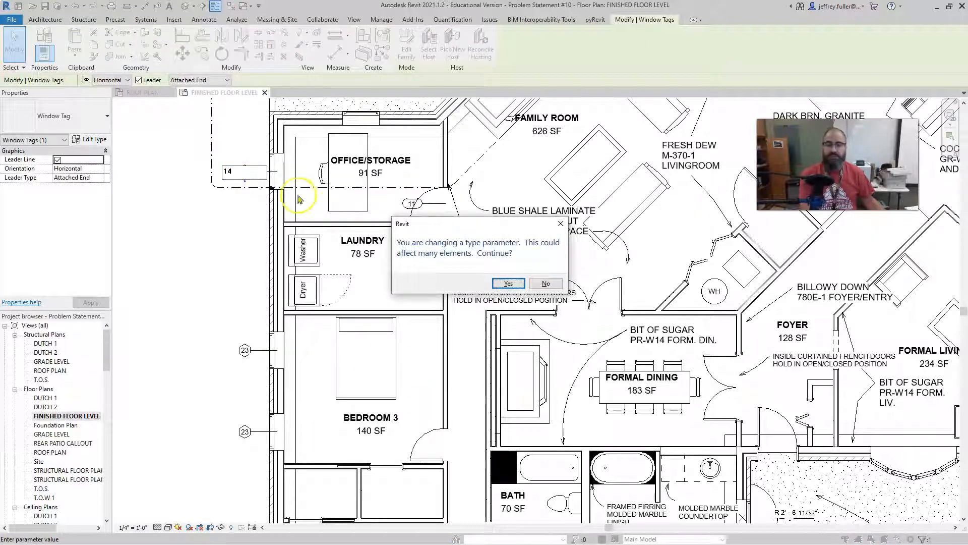
left_click(509, 283)
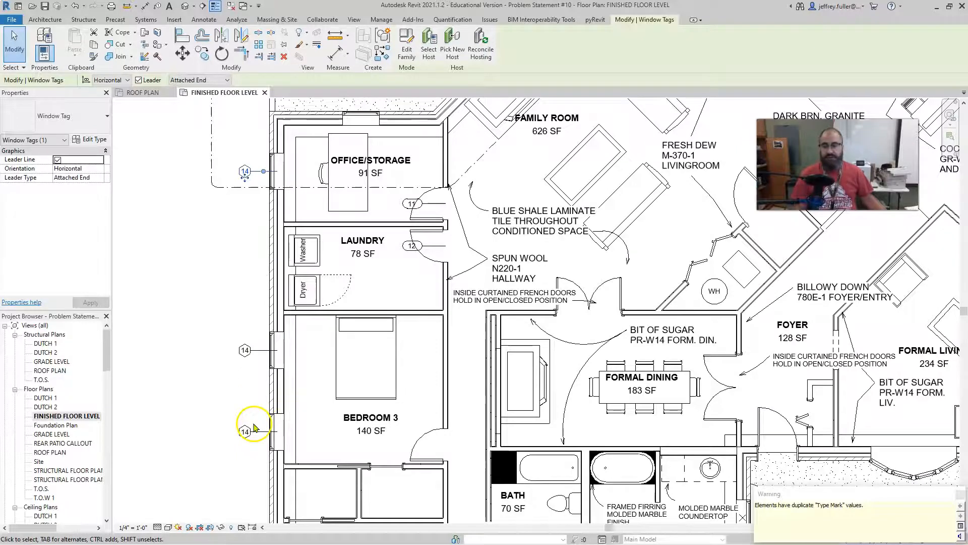
Tag by category the two windows on Bedroom 1's south wall and the first window on the Master Bedroom's south wall.
scroll(186, 389, "down", 3)
middle_click_drag(186, 389, 212, 291)
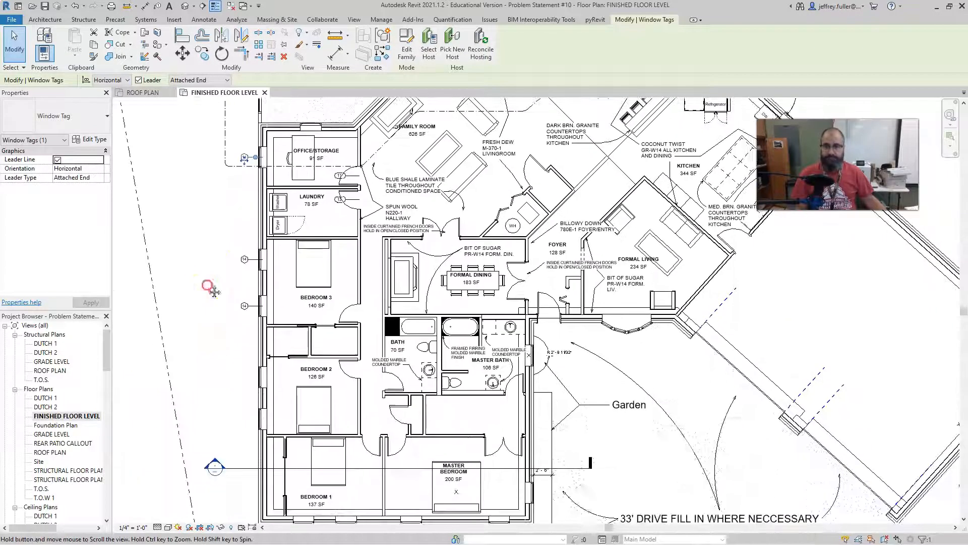
middle_click_drag(244, 143, 232, 184)
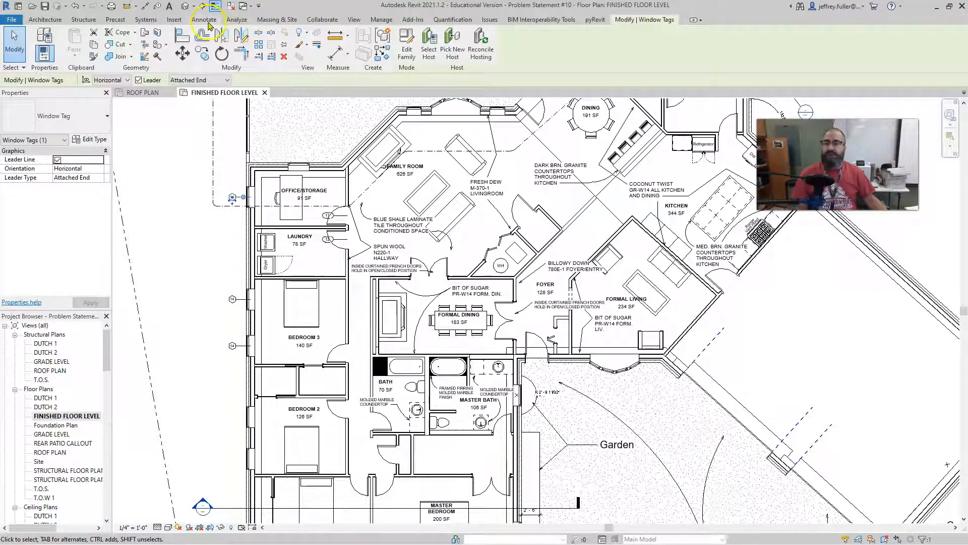
left_click(204, 20)
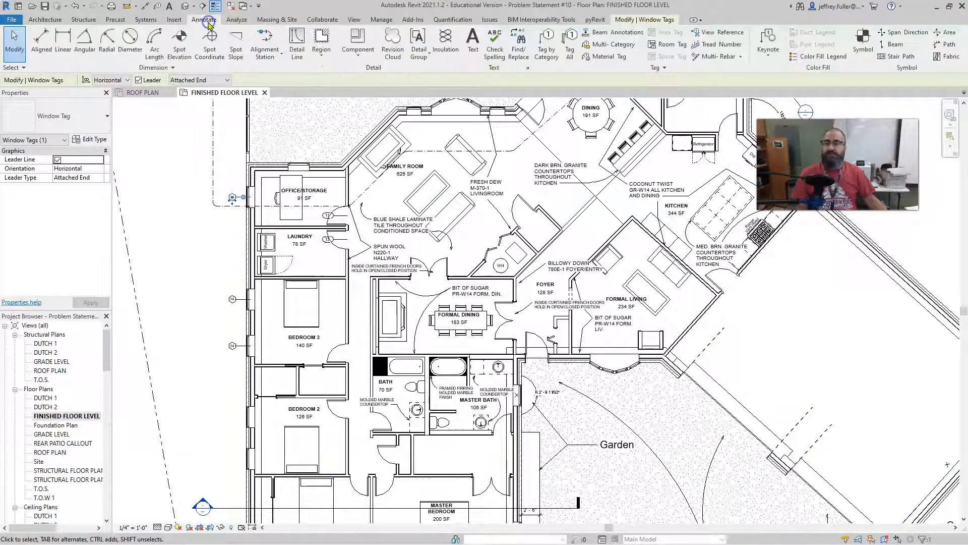
left_click(545, 49)
scroll(388, 296, "down", 1)
middle_click_drag(388, 297, 382, 129)
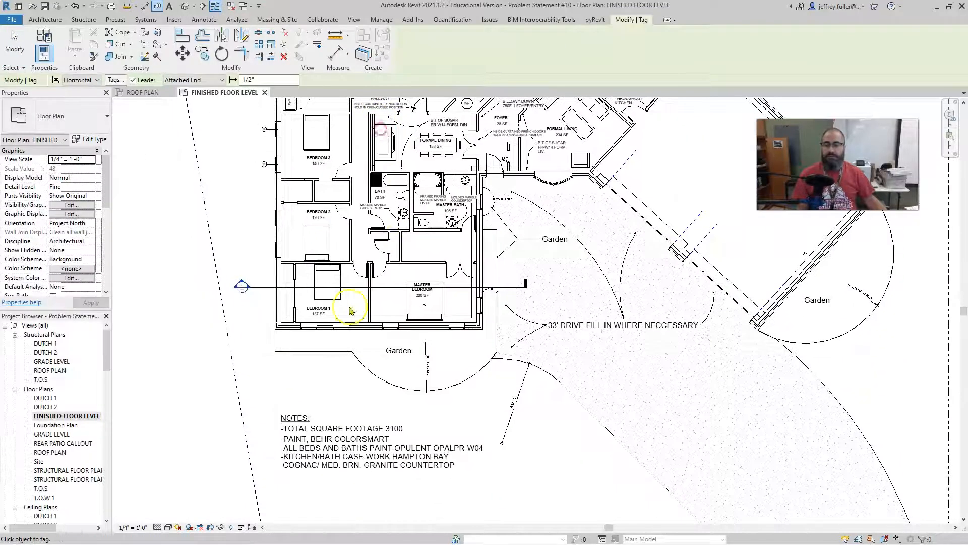
left_click(310, 328)
left_click(341, 328)
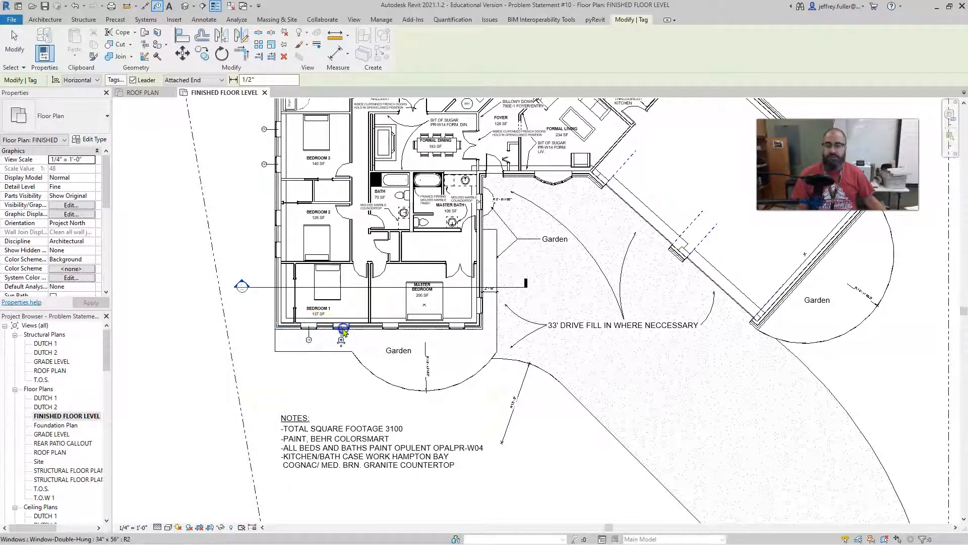
left_click(391, 329)
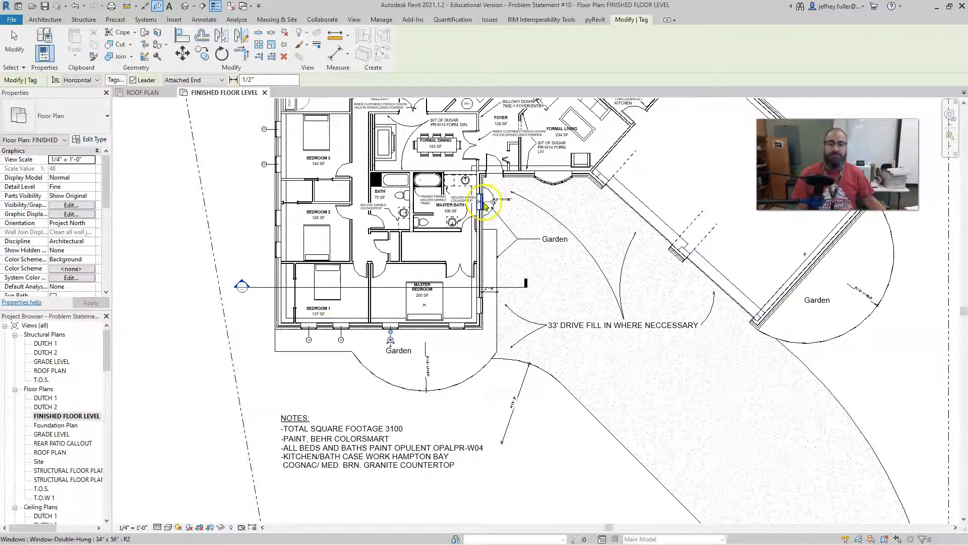
Tag the Master Bath's exterior window and the bow window of the Formal Living room.
scroll(505, 217, "up", 5)
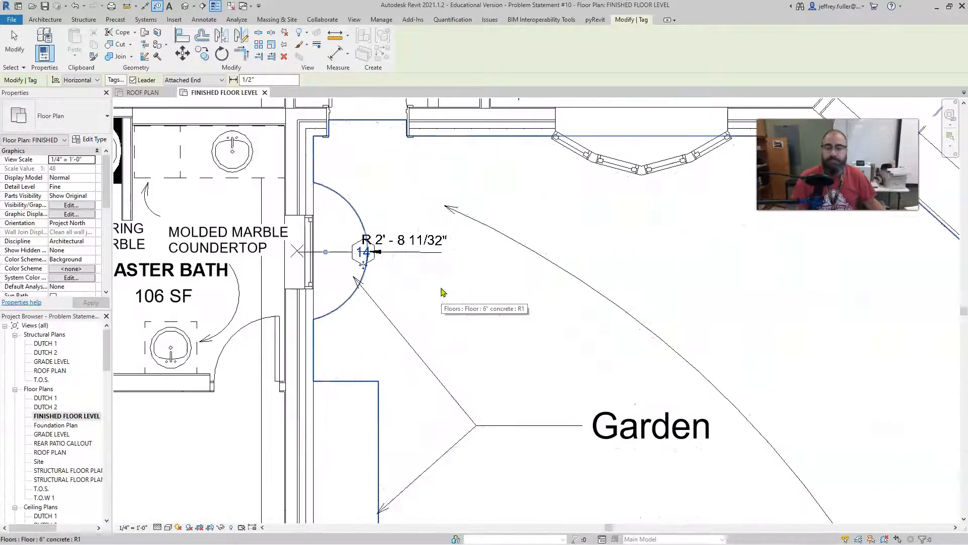
scroll(442, 292, "down", 3)
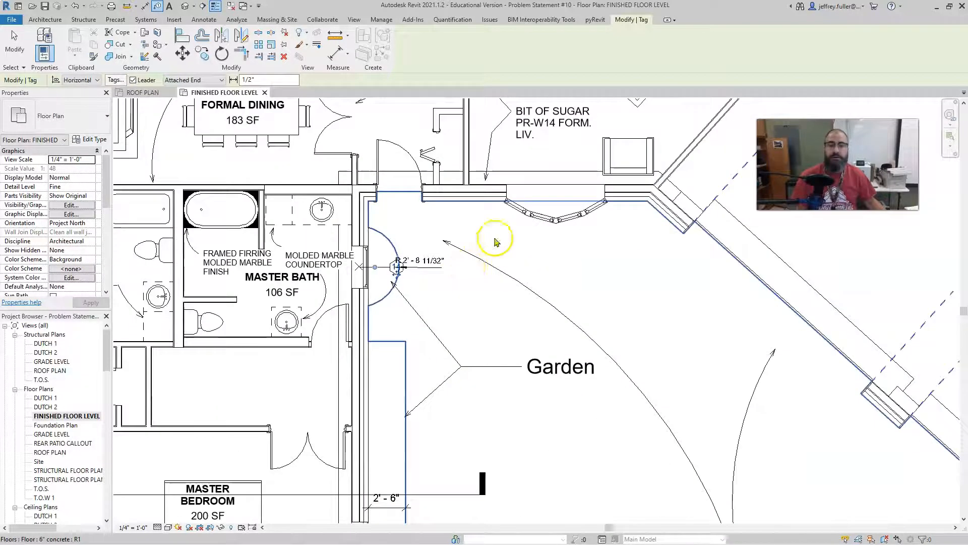
left_click(557, 216)
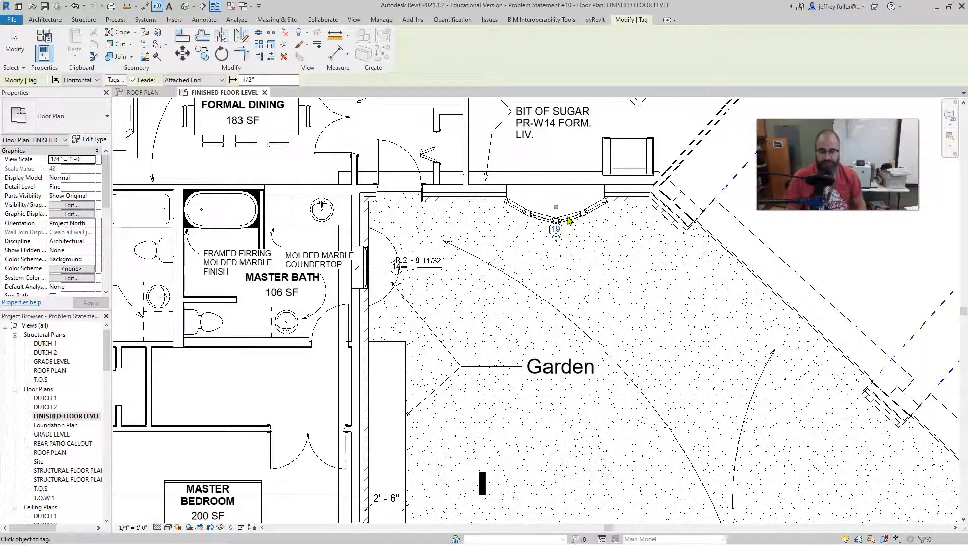
Review the window tags around the bedroom wing and front of the house, checking which windows are still untagged.
scroll(570, 221, "down", 5)
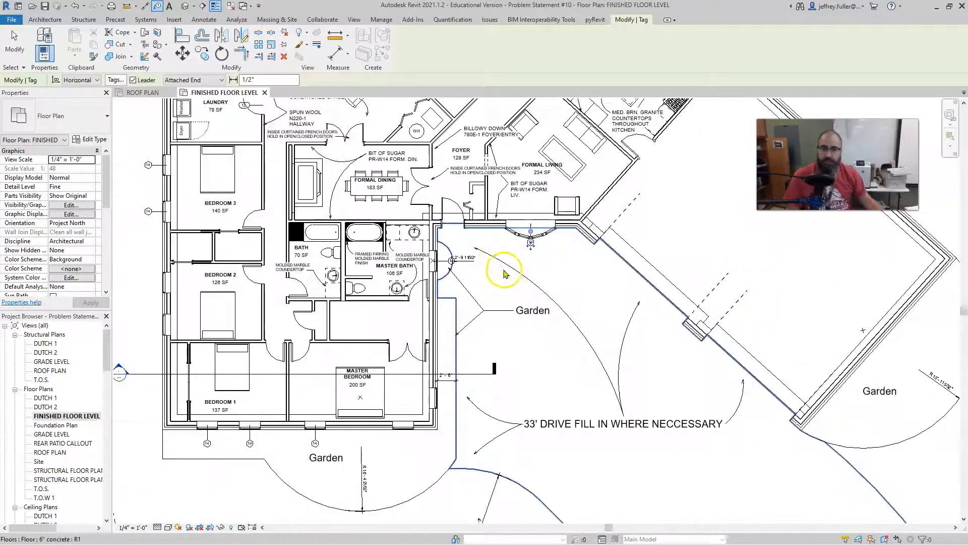
scroll(505, 275, "down", 2)
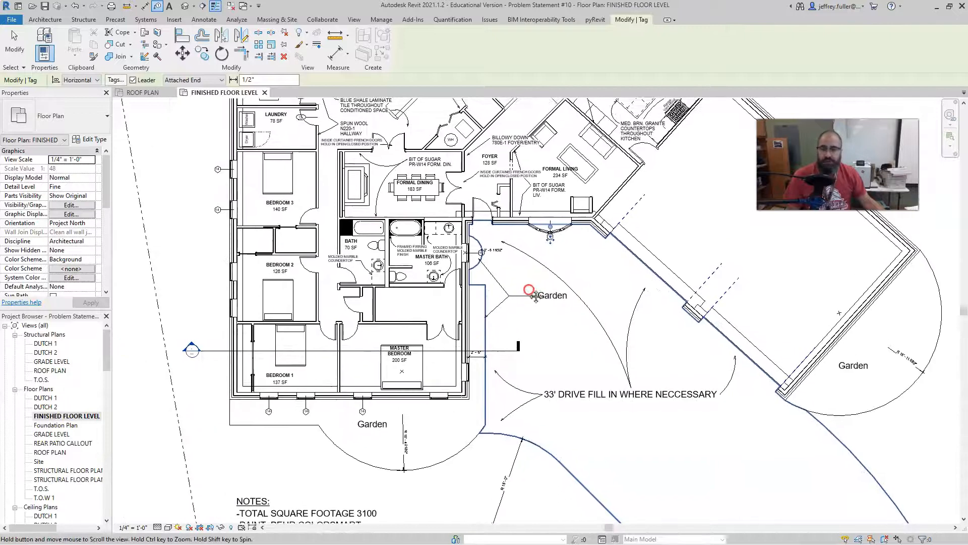
scroll(484, 261, "up", 3)
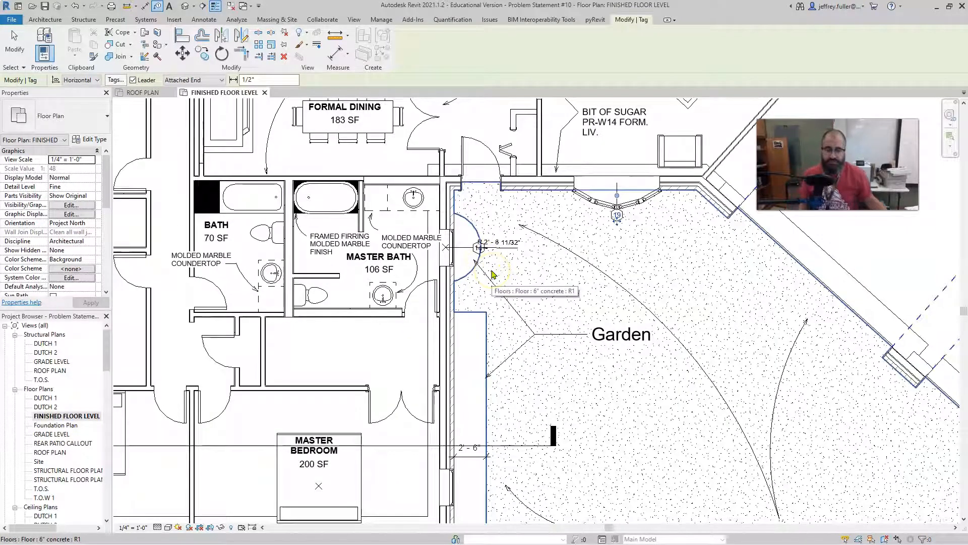
scroll(492, 273, "down", 4)
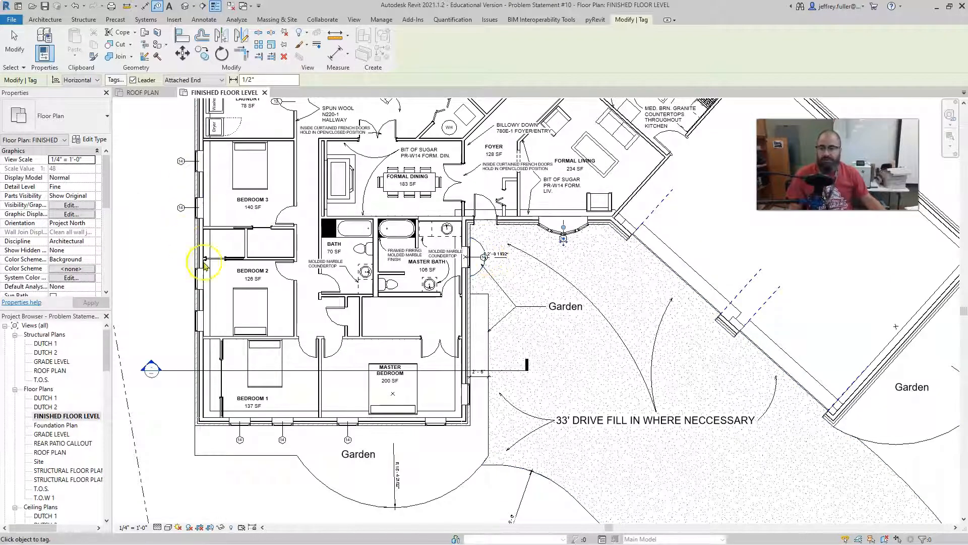
middle_click_drag(371, 324, 317, 377)
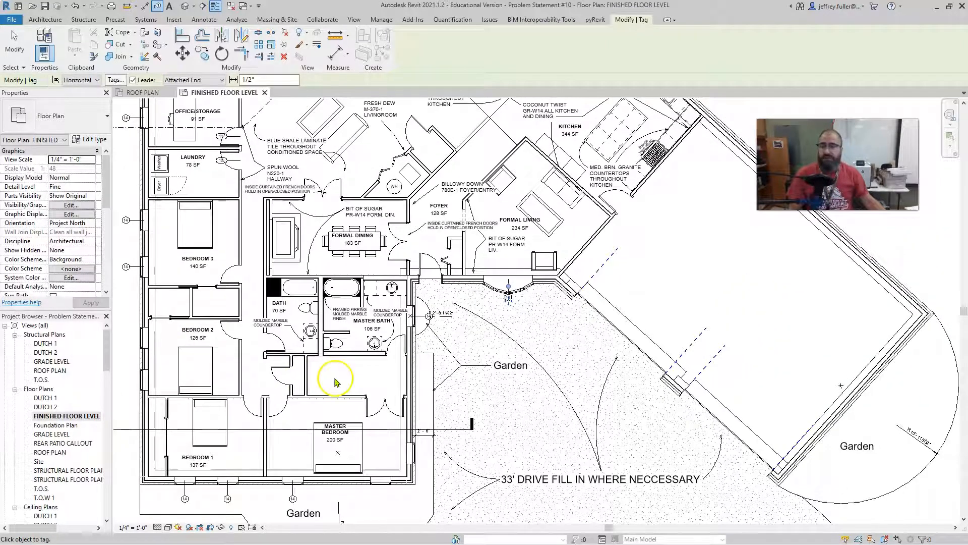
middle_click_drag(346, 322, 388, 403)
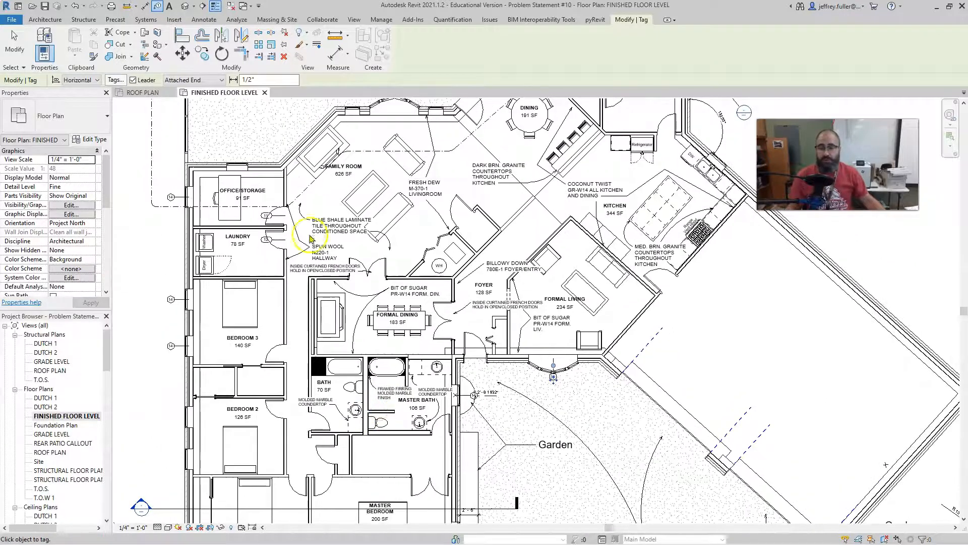
Examine the door tags at Office/Storage and Laundry and how the numbering continues down the hallway to Bedroom 3.
scroll(264, 241, "up", 3)
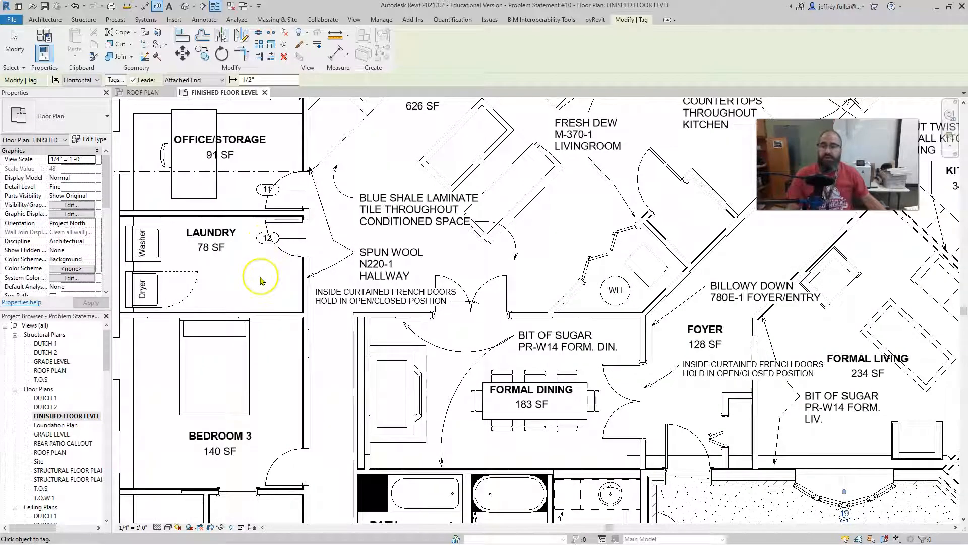
scroll(259, 277, "up", 1)
scroll(288, 260, "down", 2)
middle_click_drag(286, 268, 291, 183)
scroll(291, 183, "up", 1)
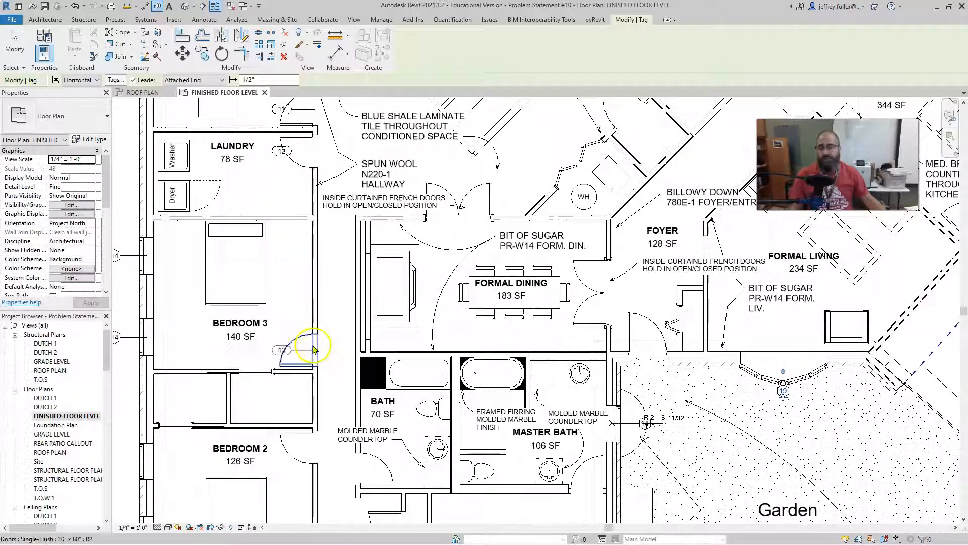
scroll(289, 193, "up", 1)
scroll(288, 193, "up", 1)
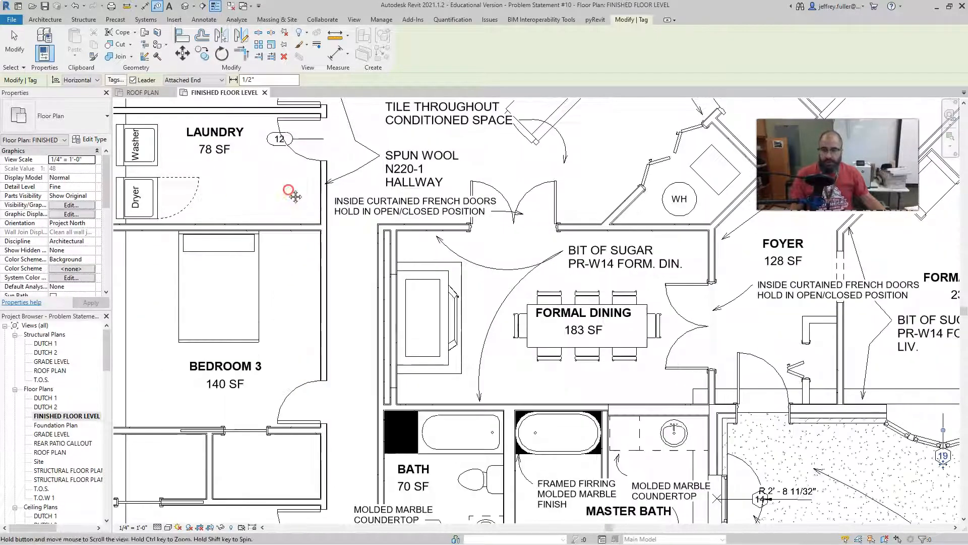
middle_click_drag(282, 191, 278, 330)
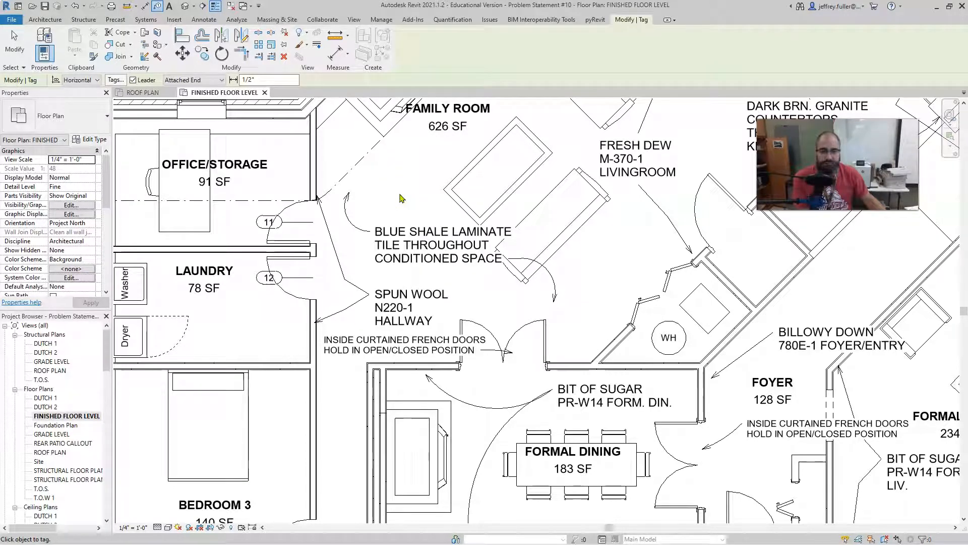
scroll(348, 217, "down", 2)
middle_click_drag(365, 251, 359, 219)
middle_click_drag(336, 344, 331, 263)
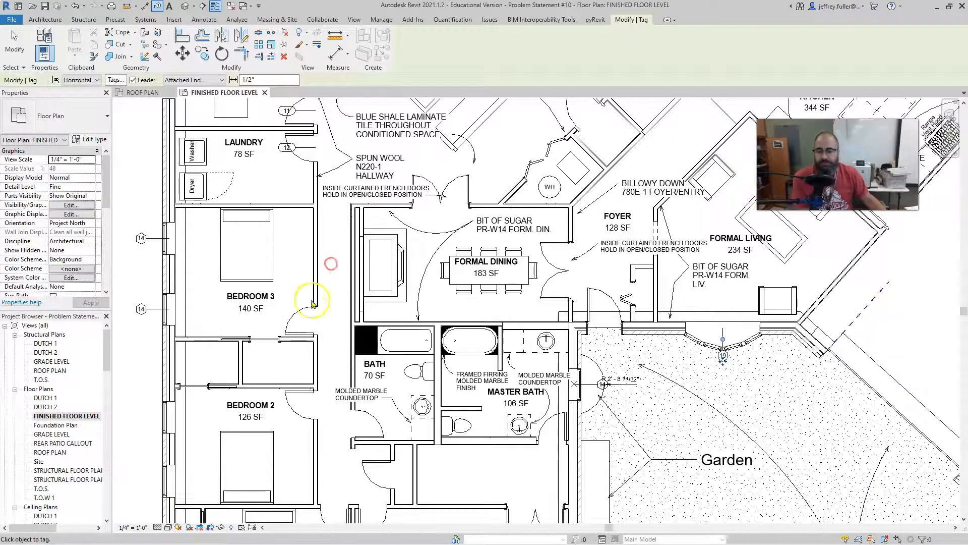
Tag the Bedroom 3 and Bedroom 2 doors with horizontal tags and the French doors north of Formal Dining with a vertical tag.
left_click(303, 324)
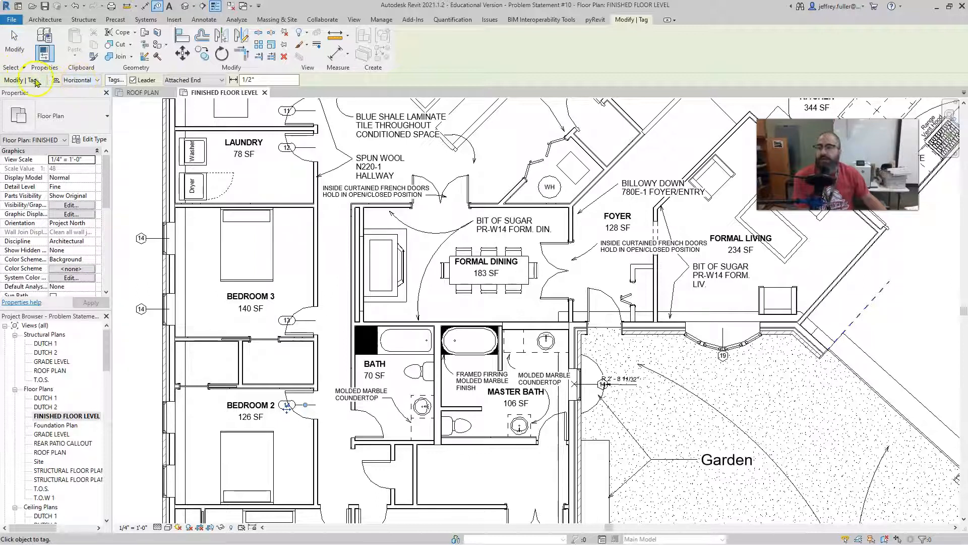
left_click(97, 80)
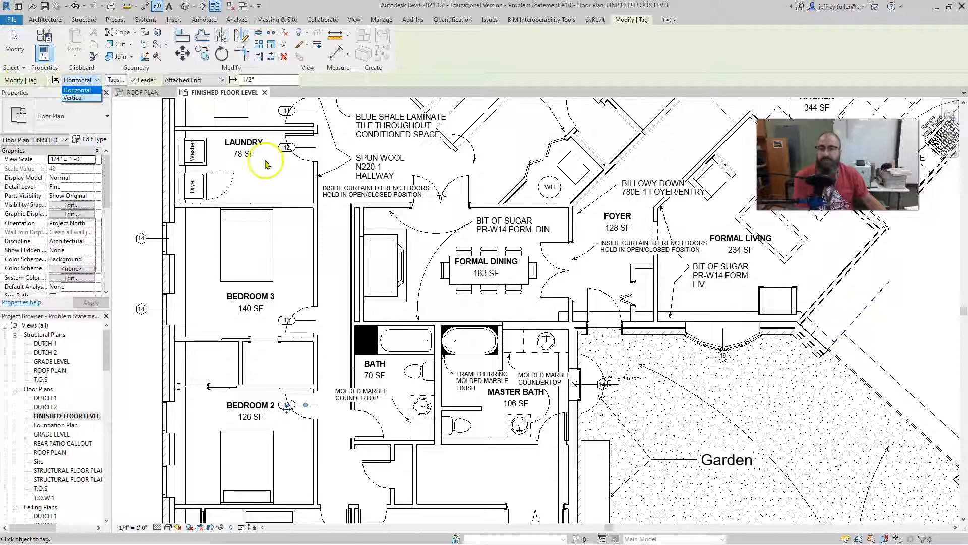
left_click(81, 97)
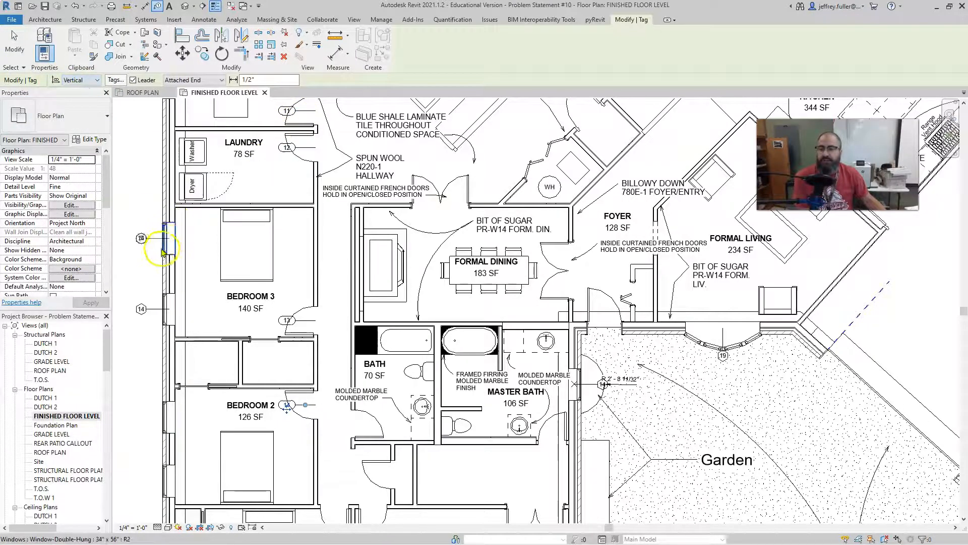
middle_click_drag(388, 217, 303, 293)
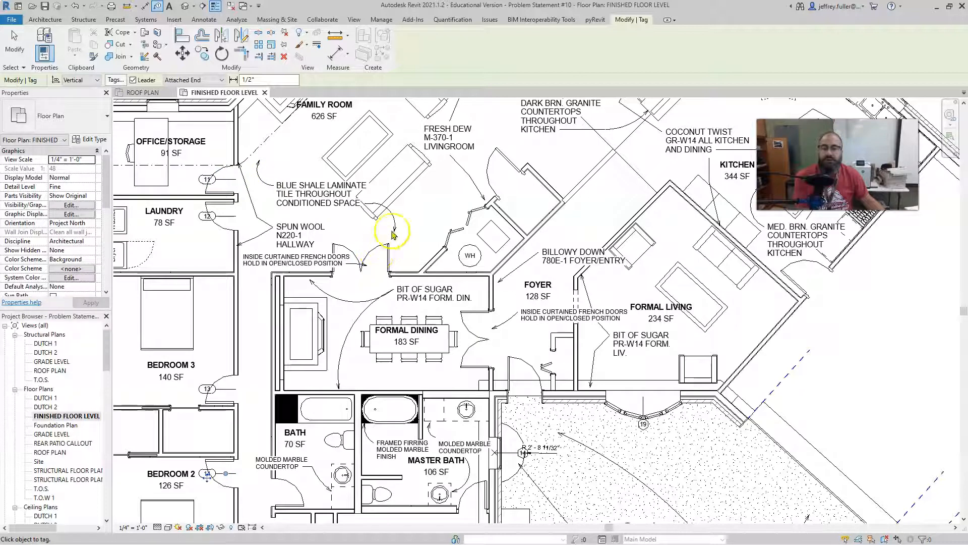
left_click(374, 255)
middle_click_drag(344, 206, 301, 128)
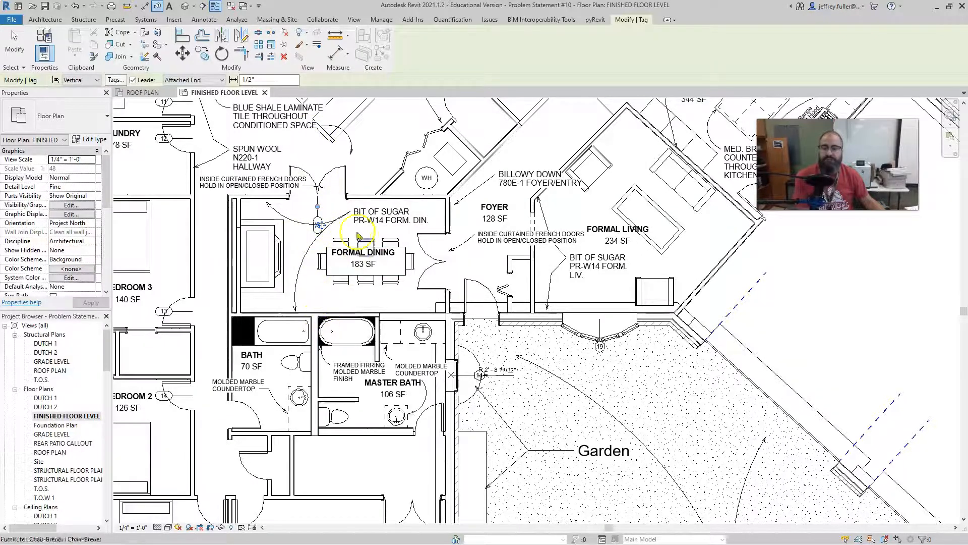
Set the tag orientation back to Horizontal.
left_click(98, 80)
left_click(76, 87)
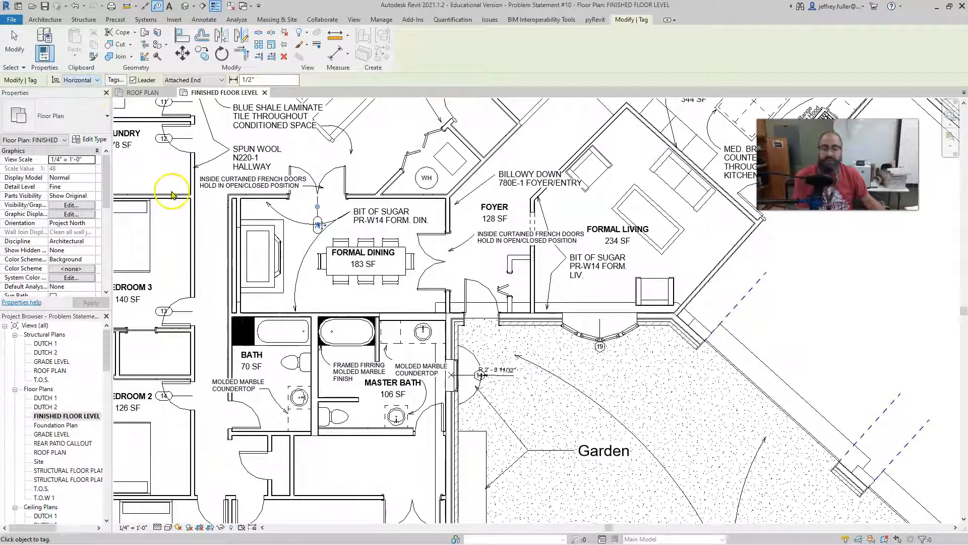
scroll(179, 202, "down", 3)
middle_click_drag(180, 210, 247, 329)
scroll(349, 296, "down", 5)
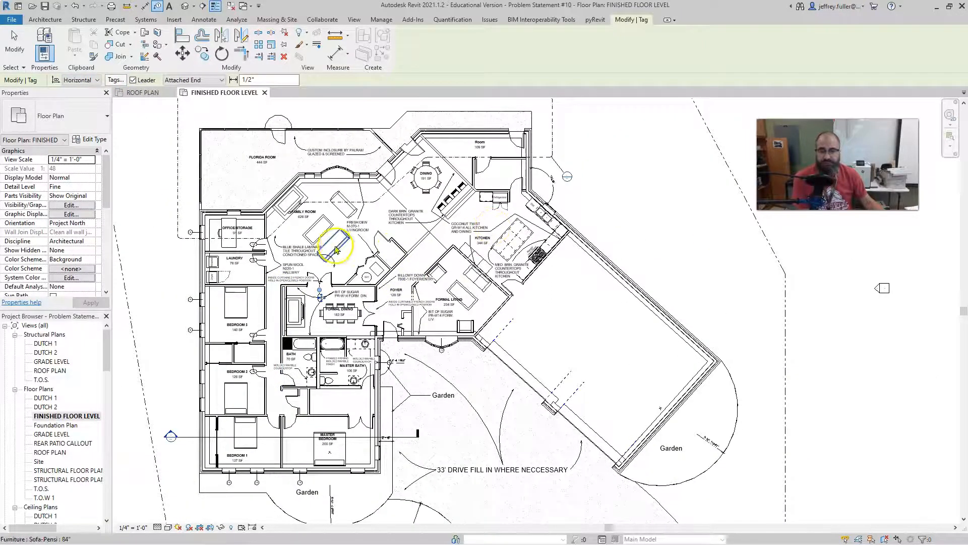
Check which tag families are loaded for each category in Loaded Tags And Symbols, and leave the list unchanged.
left_click(120, 82)
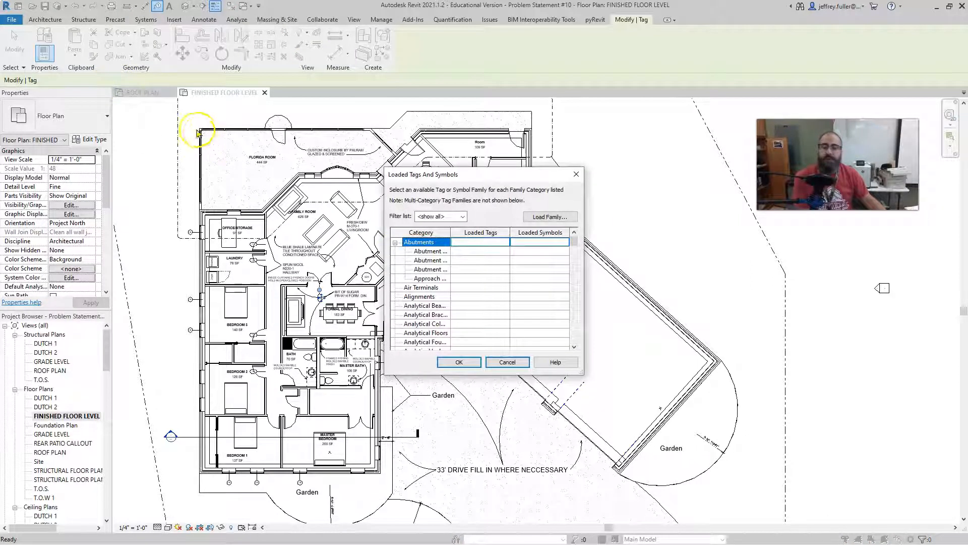
scroll(449, 270, "down", 4)
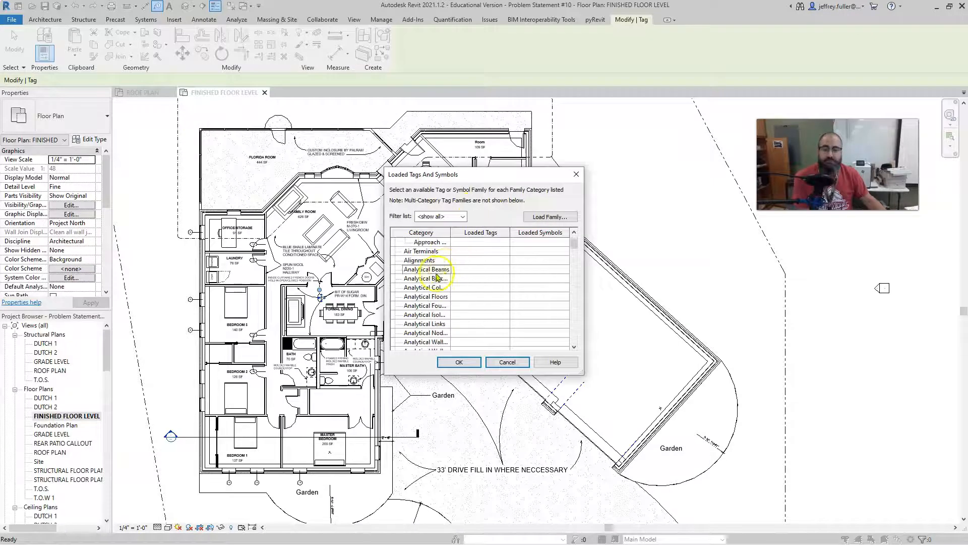
scroll(434, 286, "down", 10)
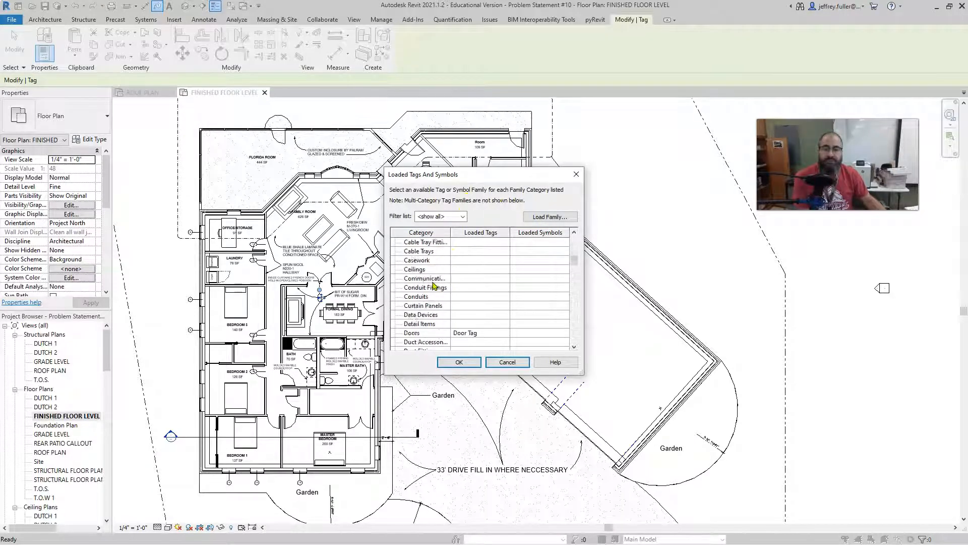
scroll(434, 286, "down", 4)
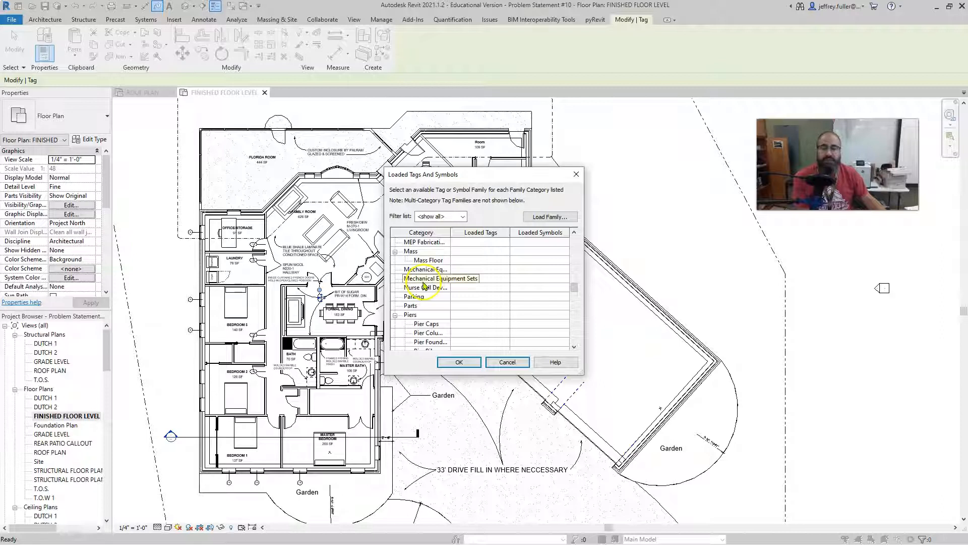
scroll(434, 286, "down", 2)
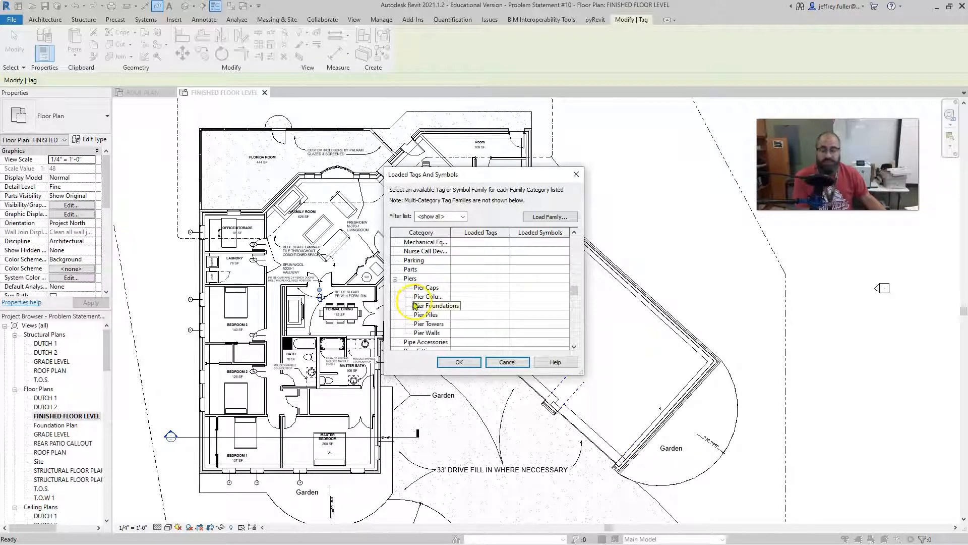
left_click(507, 362)
Tag the Office/Storage north window and the two windows flanking the Family Room bow window without leaders.
scroll(174, 224, "up", 6)
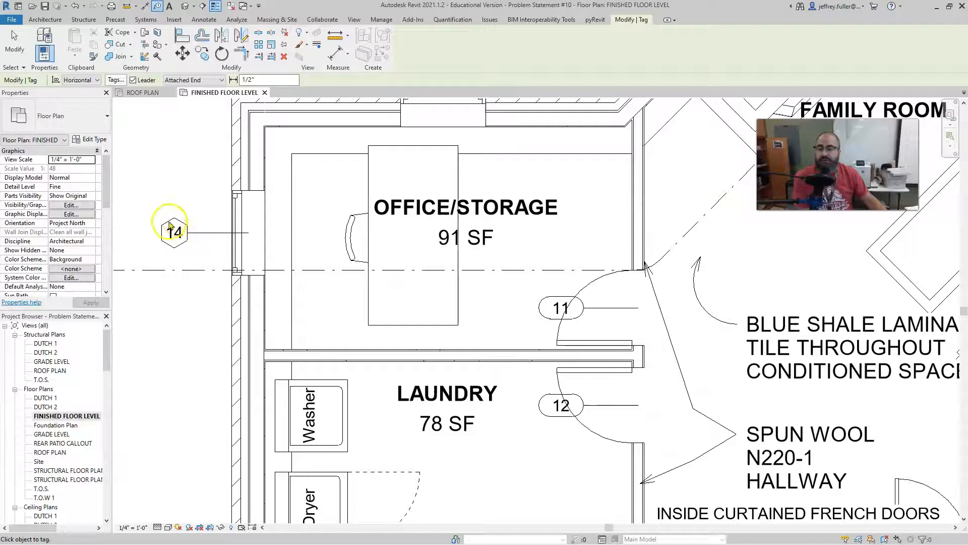
scroll(185, 254, "down", 5)
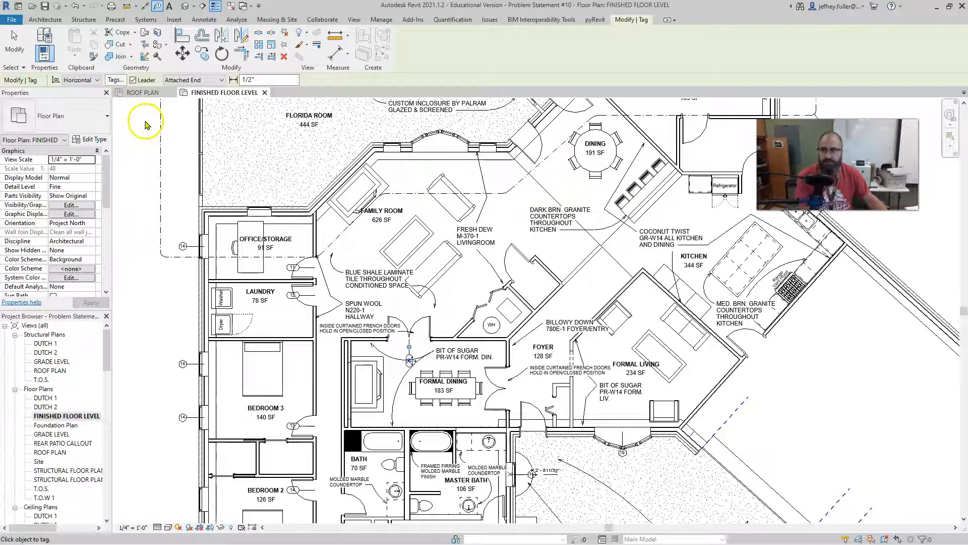
middle_click_drag(146, 129, 124, 131)
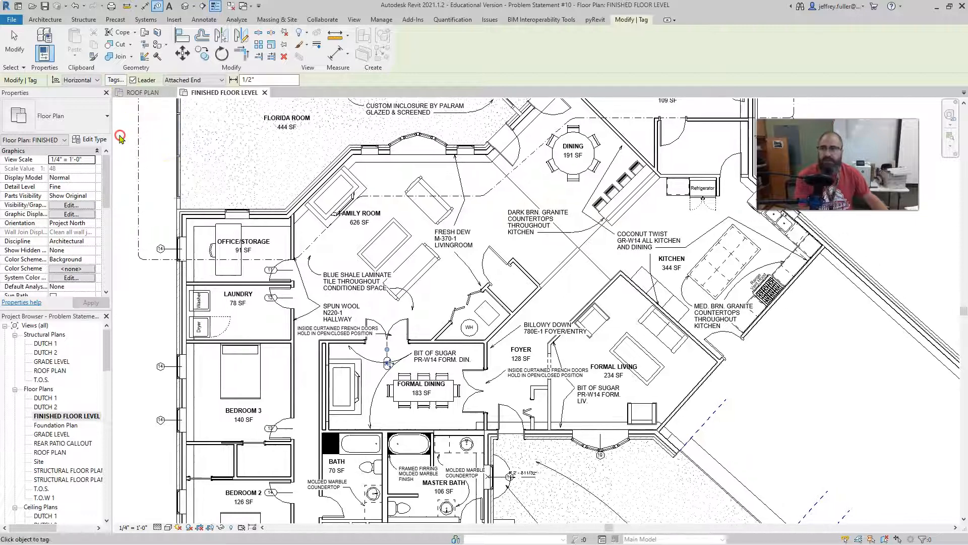
left_click(132, 80)
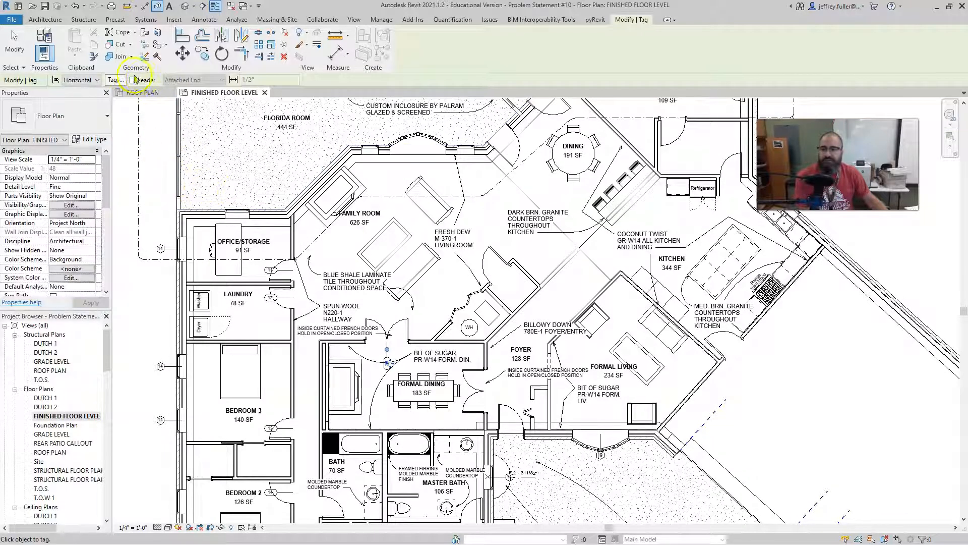
left_click(238, 218)
left_click(371, 152)
left_click(467, 157)
scroll(386, 152, "up", 5)
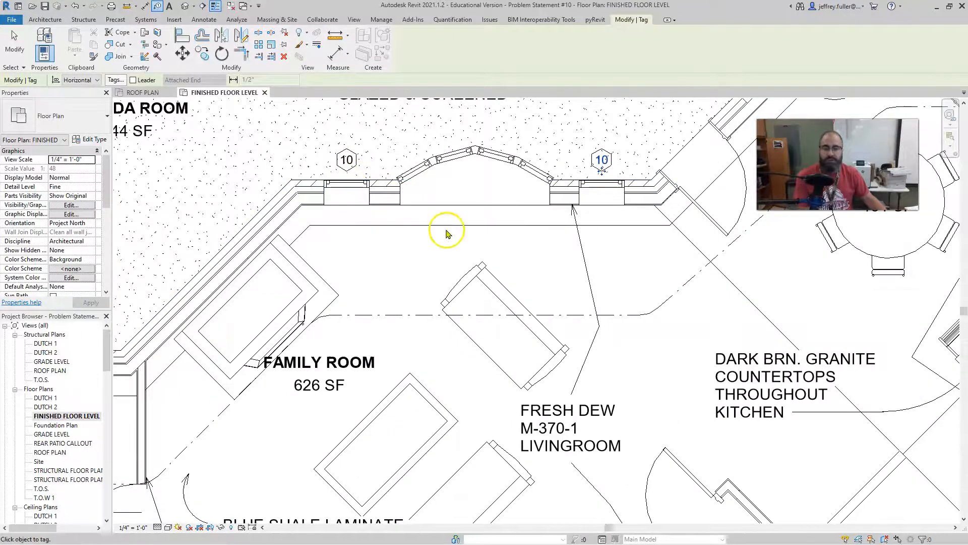
scroll(446, 234, "down", 3)
Tag without leaders the two exterior doors near Dining, the closet door facing the Family Room and the water heater closet's bifold door.
left_click(577, 191)
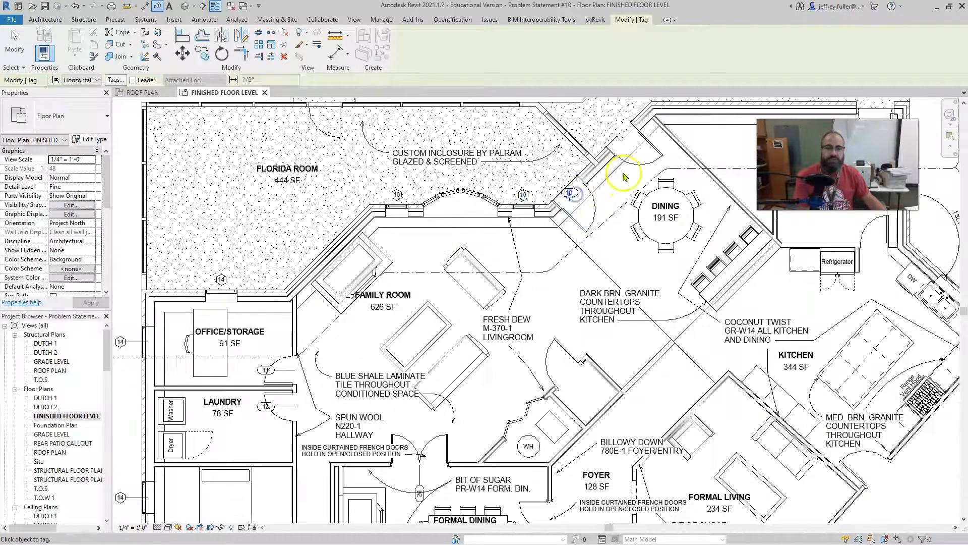
middle_click_drag(616, 249, 461, 182)
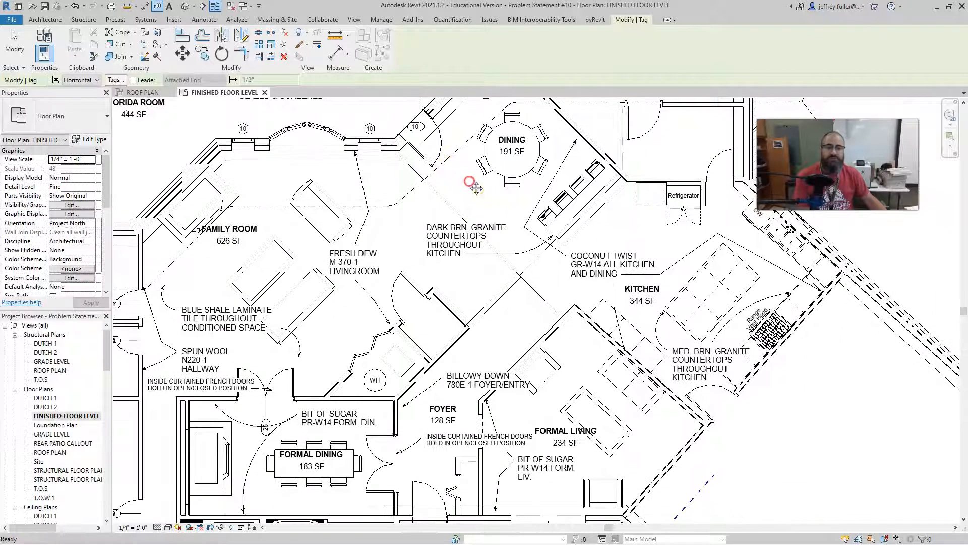
left_click(422, 323)
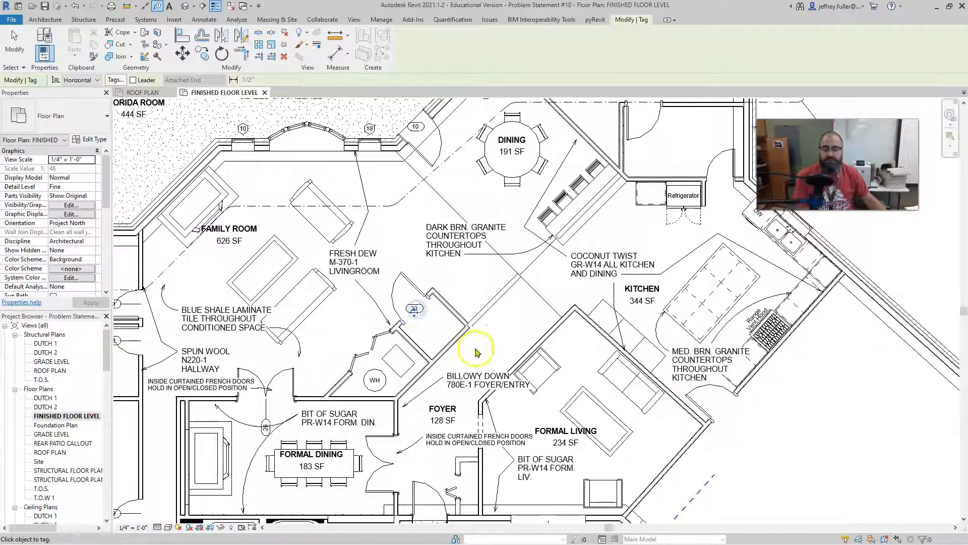
left_click(373, 349)
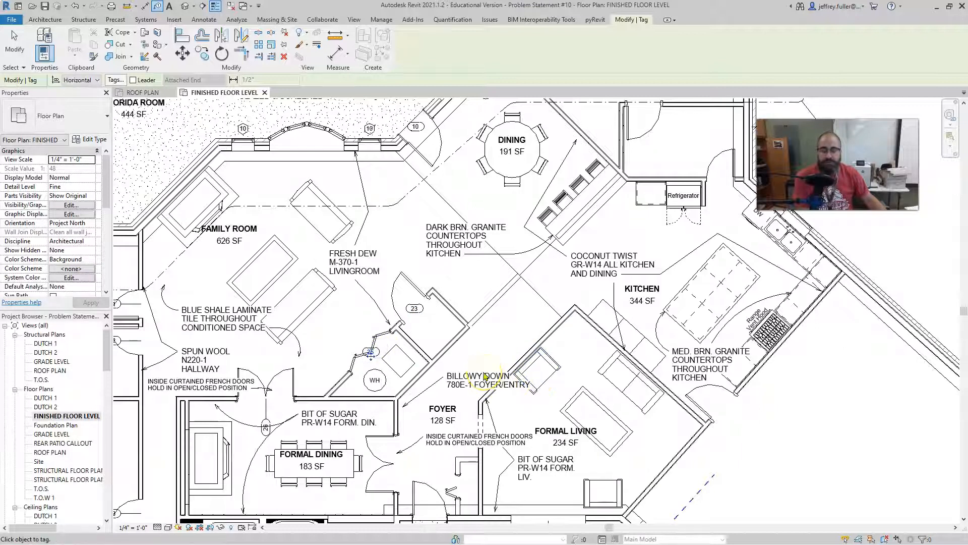
scroll(483, 368, "down", 2)
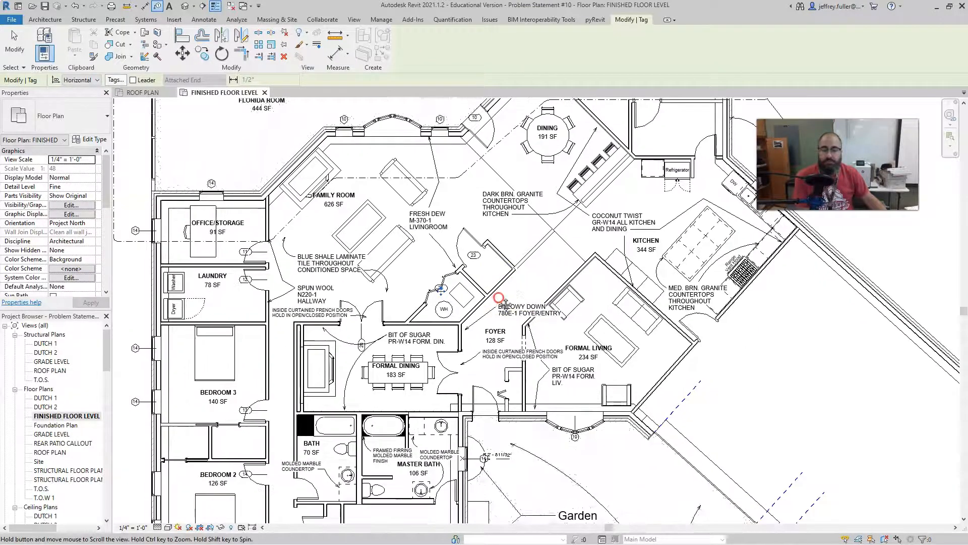
scroll(486, 275, "up", 3)
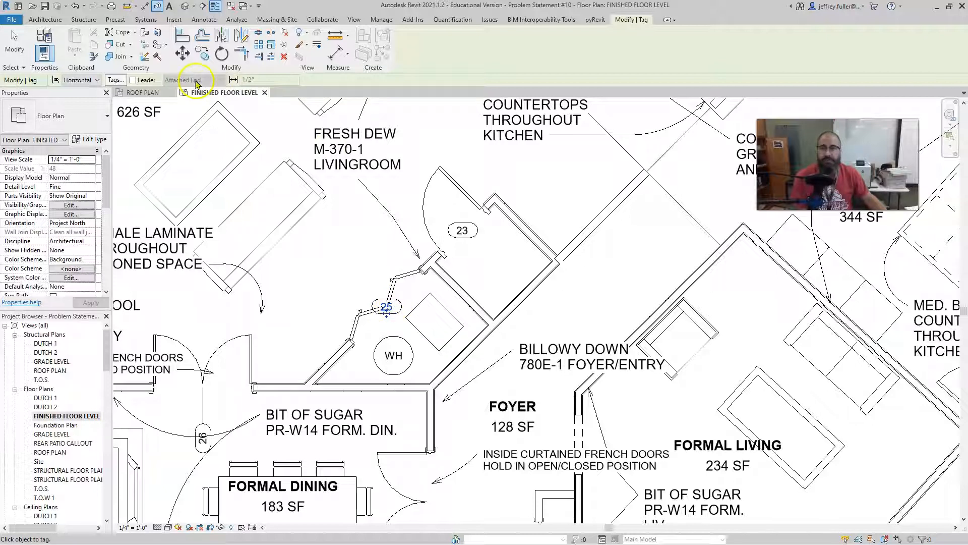
Try placing a tag with a leader at the wall end beside the water heater closet's bifold door, and delete that wall tag.
left_click(134, 81)
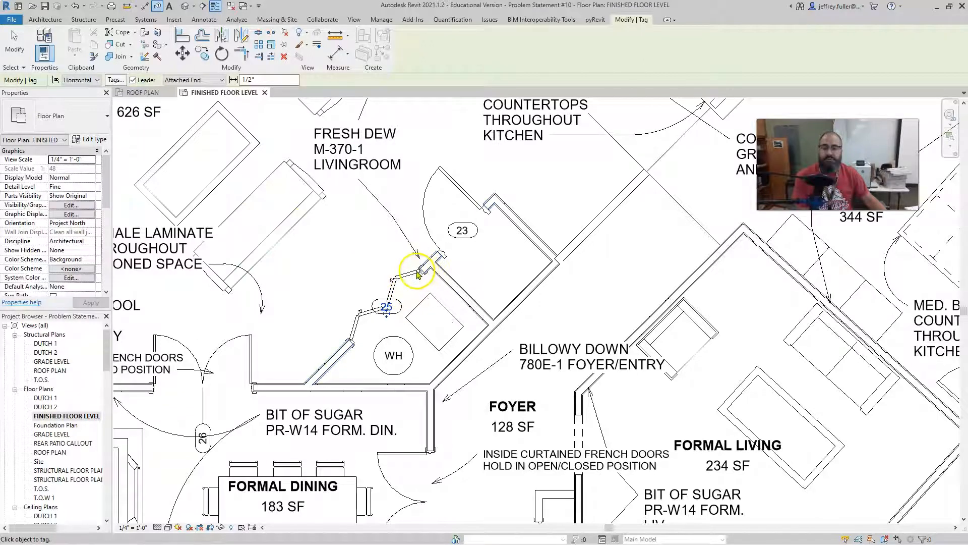
left_click(418, 275)
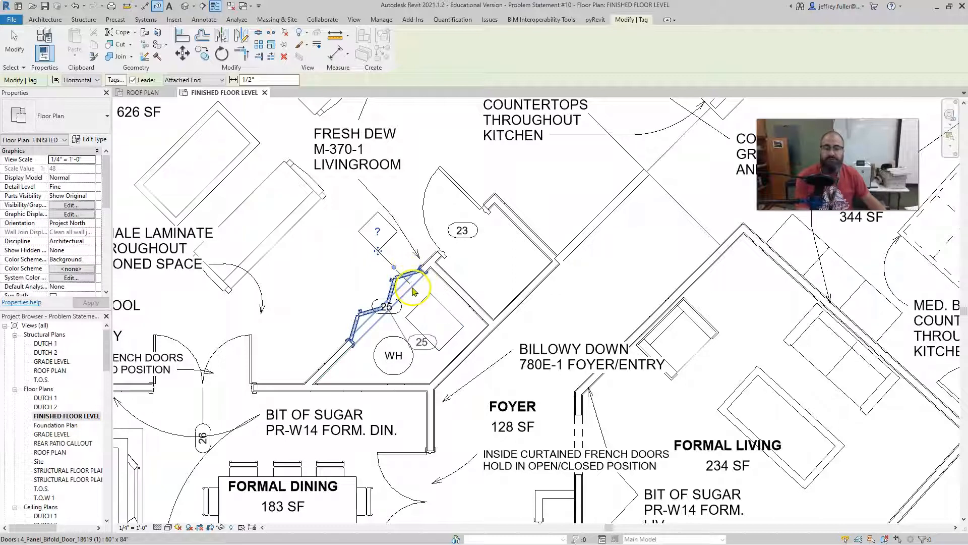
key("Escape")
left_click(384, 258)
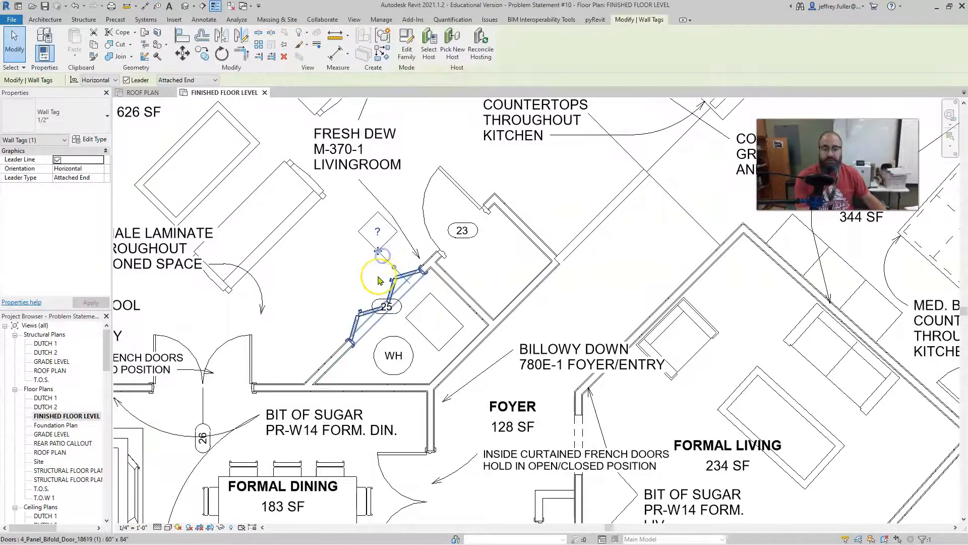
key("Delete")
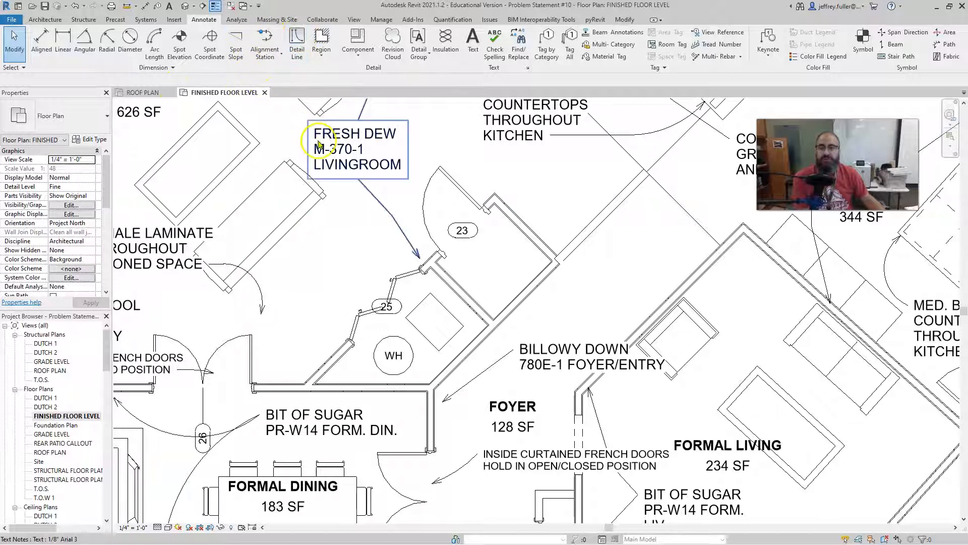
Examine the door tags at the two closets off the Family Room and the surrounding Dining, Kitchen and Foyer doors for missing tags.
scroll(423, 251, "down", 4)
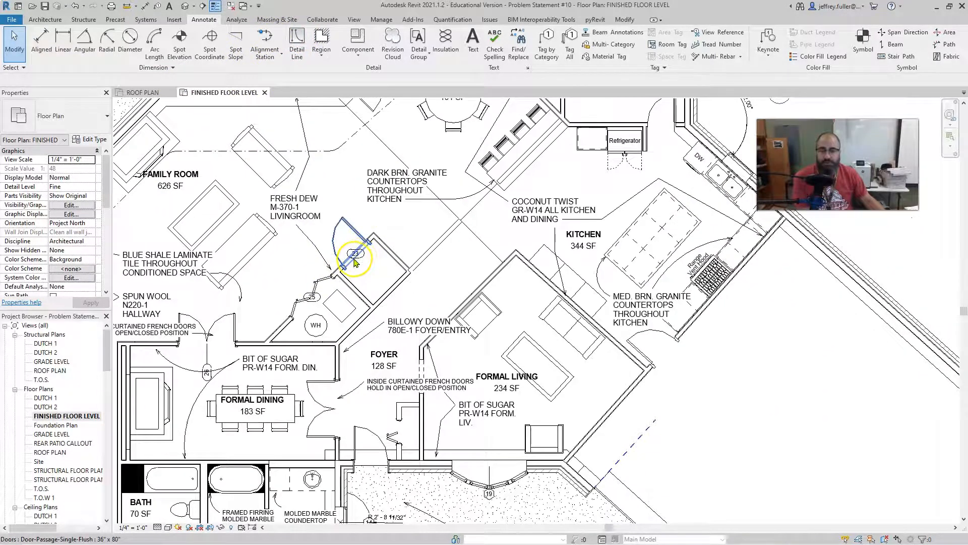
scroll(356, 263, "up", 3)
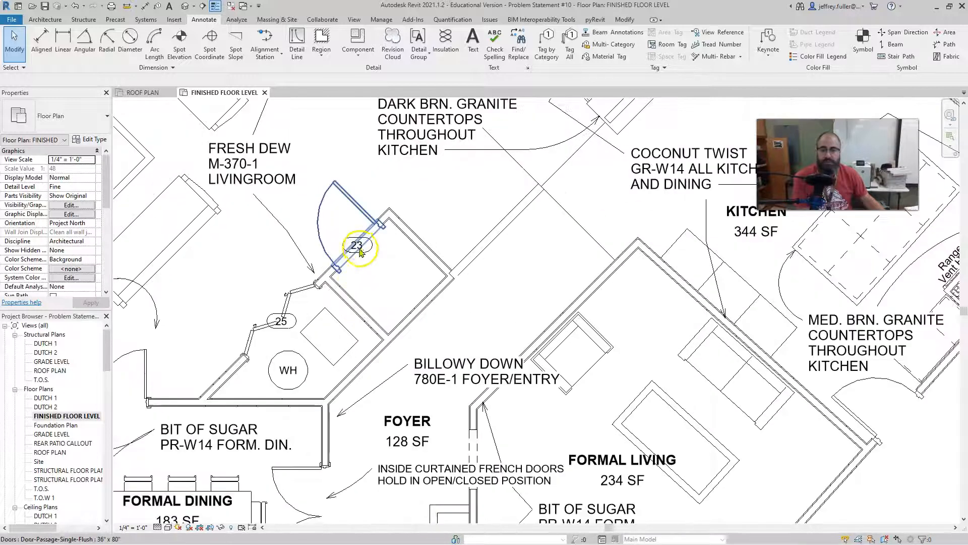
scroll(404, 250, "down", 3)
middle_click_drag(408, 251, 366, 290)
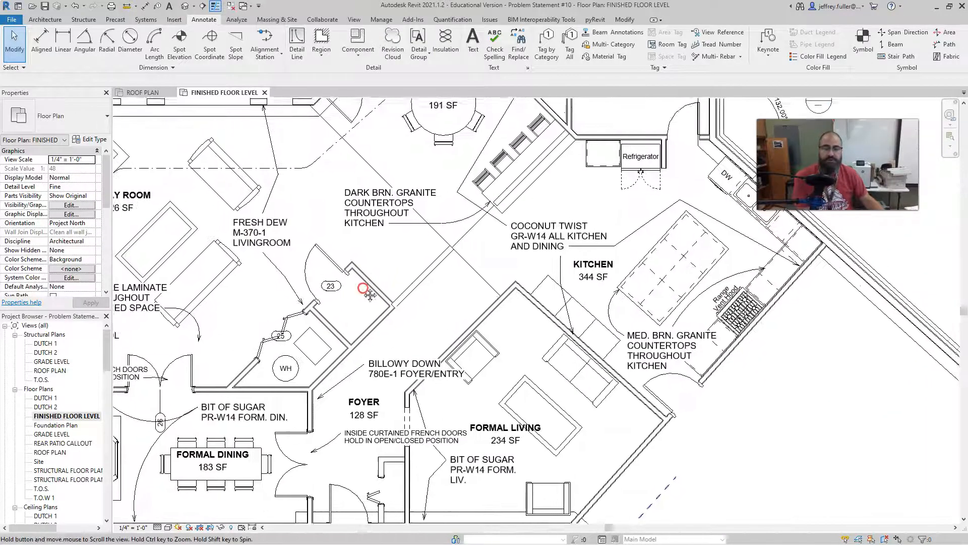
middle_click_drag(443, 241, 386, 309)
scroll(386, 309, "down", 1)
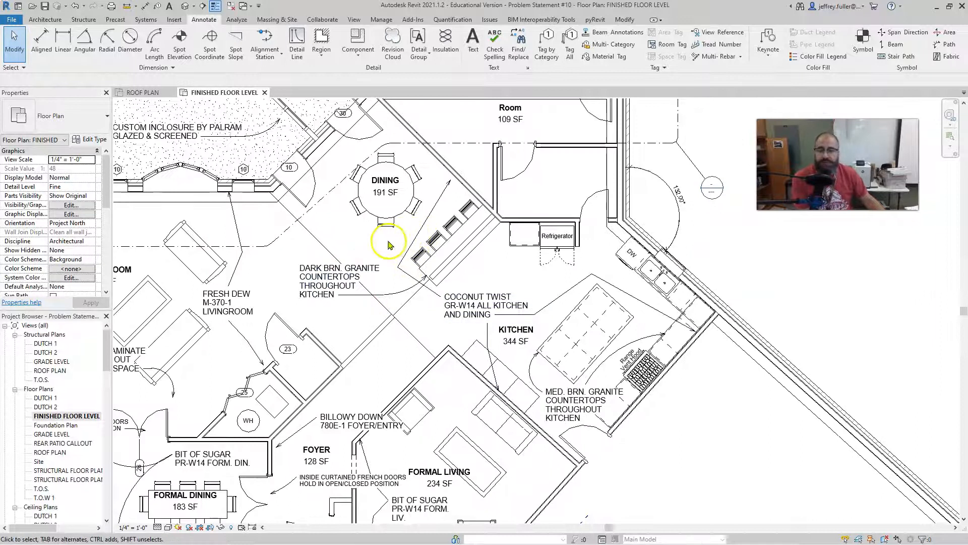
scroll(368, 247, "down", 3)
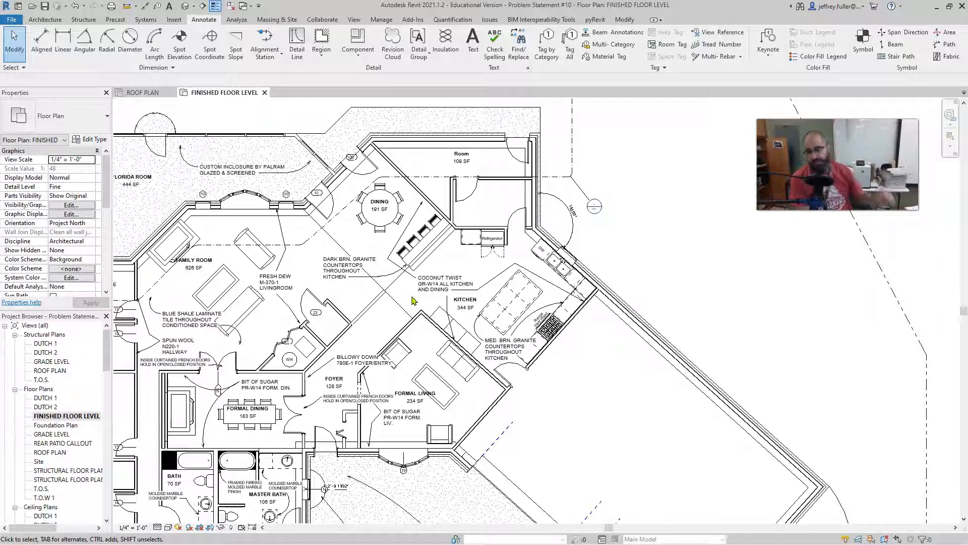
scroll(281, 385, "up", 5)
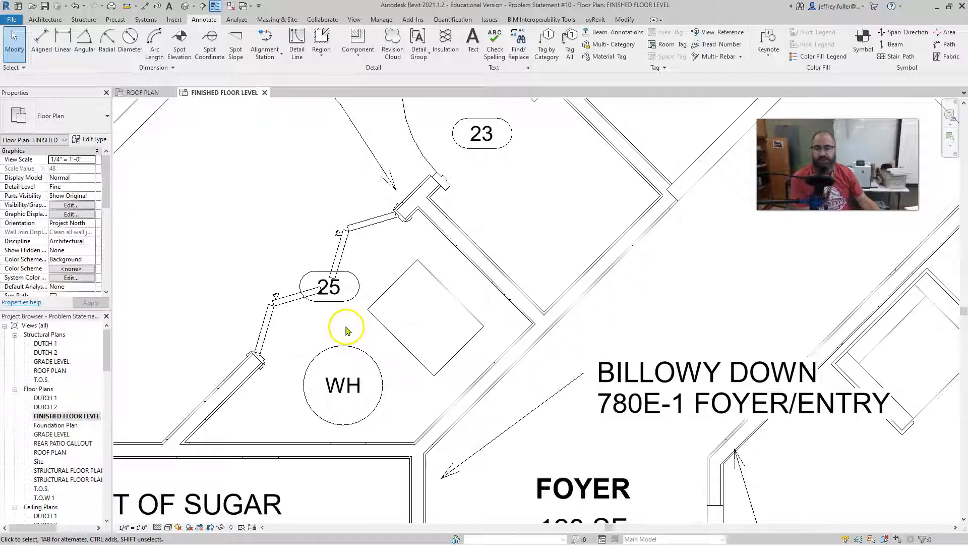
scroll(339, 341, "down", 3)
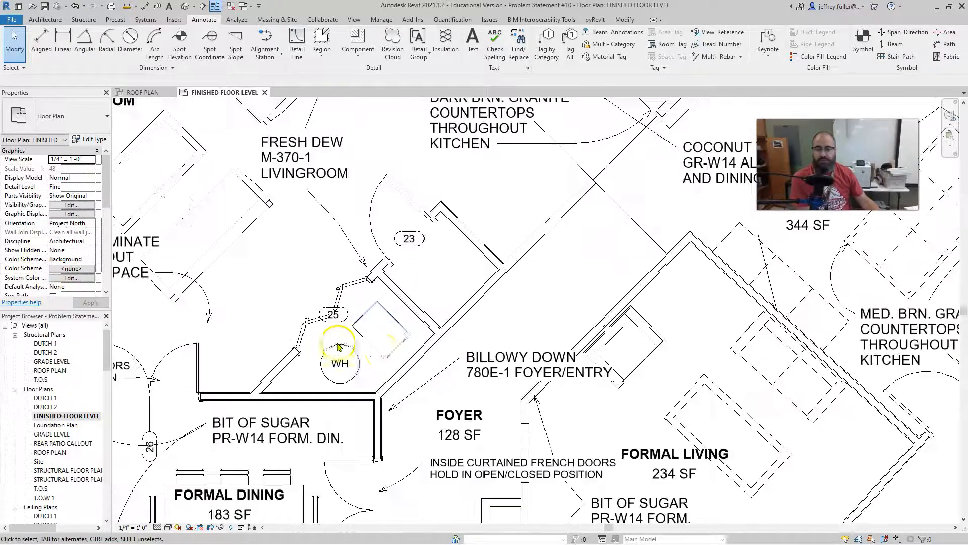
scroll(434, 365, "down", 2)
middle_click_drag(433, 365, 355, 359)
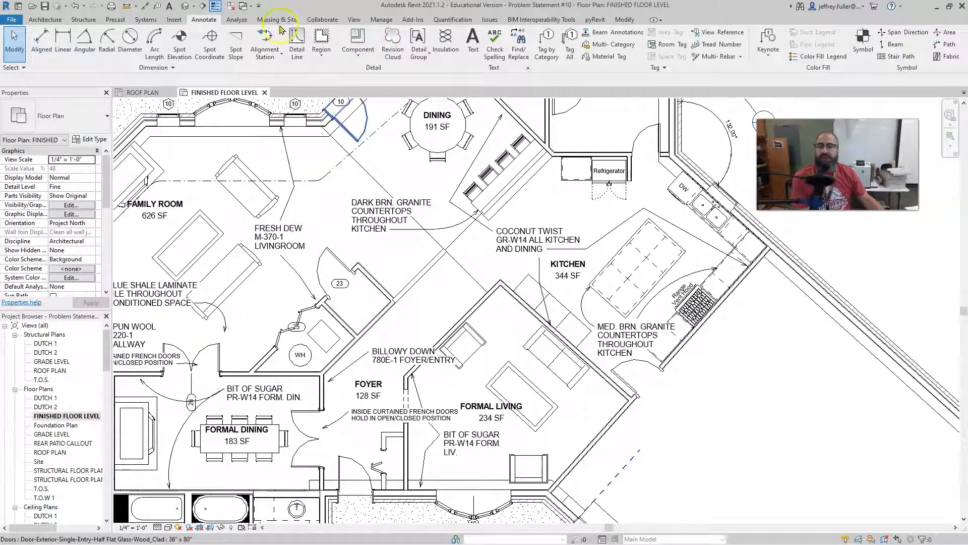
Tag the door beside the refrigerator by category with a Free End leader, placing the tag inside the small room behind the refrigerator.
left_click(547, 43)
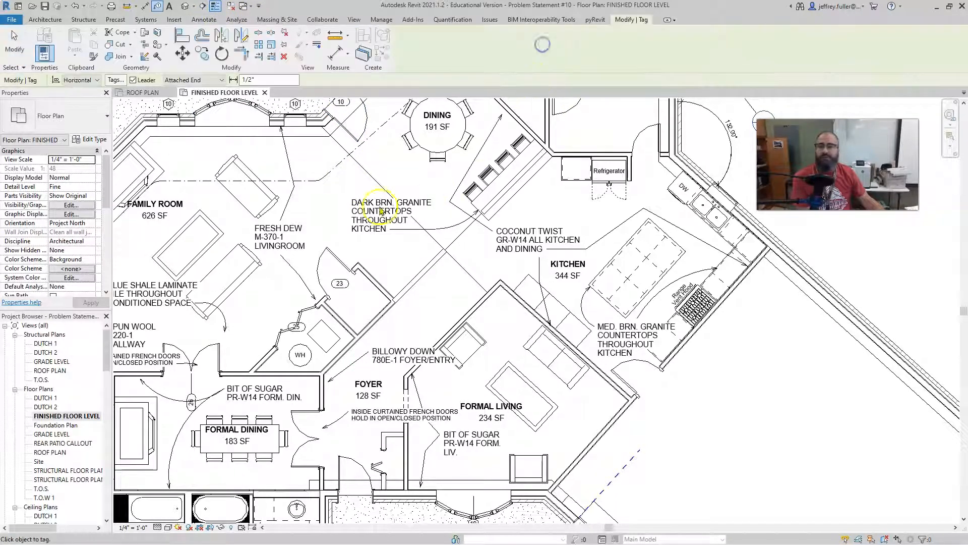
left_click(222, 80)
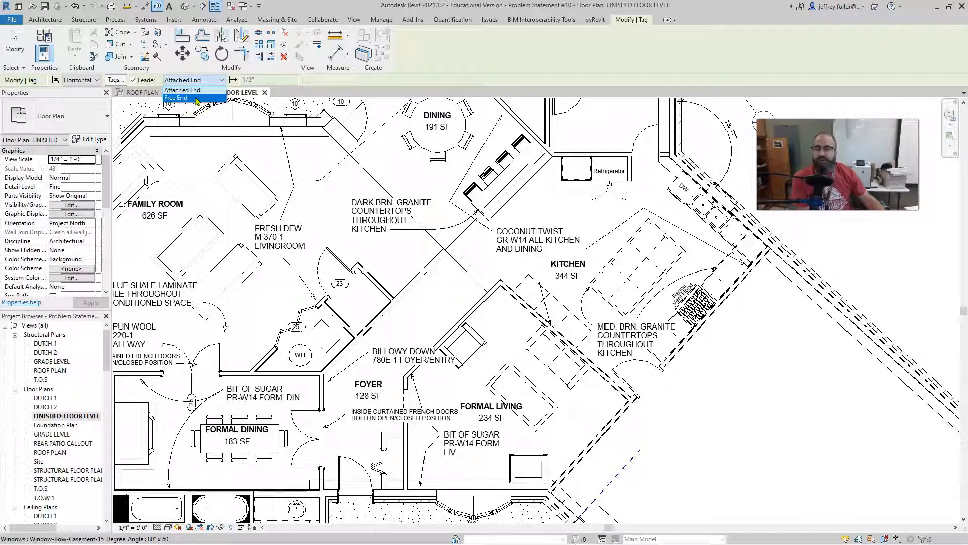
left_click(195, 99)
middle_click_drag(340, 195, 140, 244)
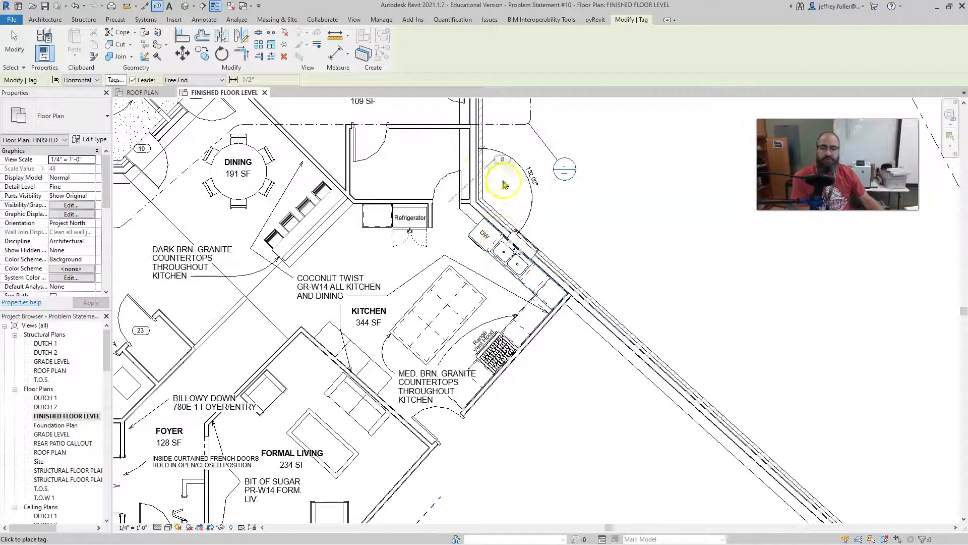
left_click(447, 199)
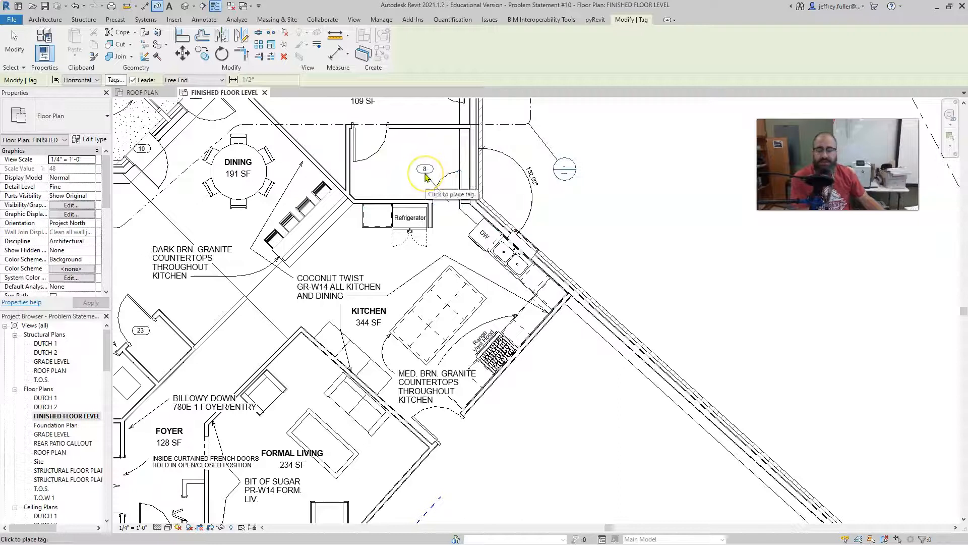
left_click(433, 184)
left_click(435, 186)
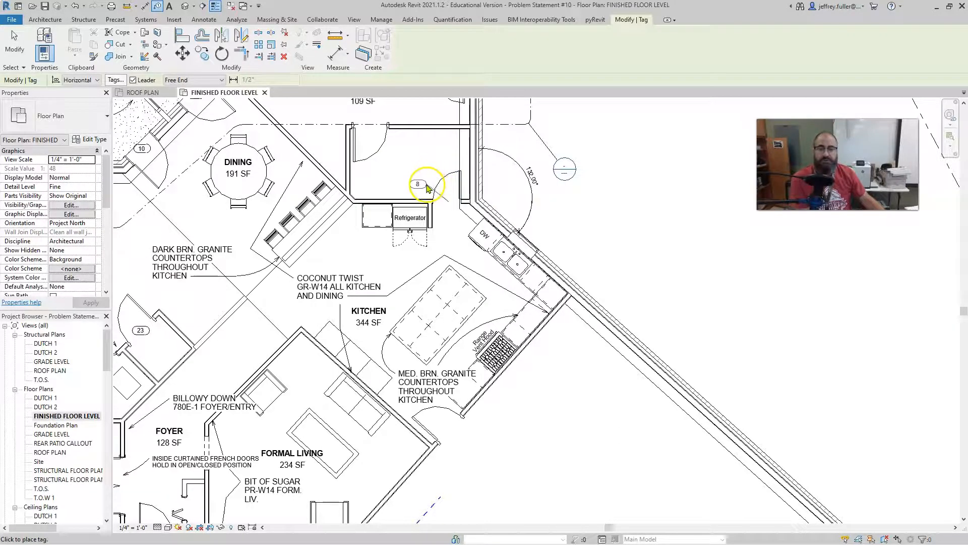
key("Escape")
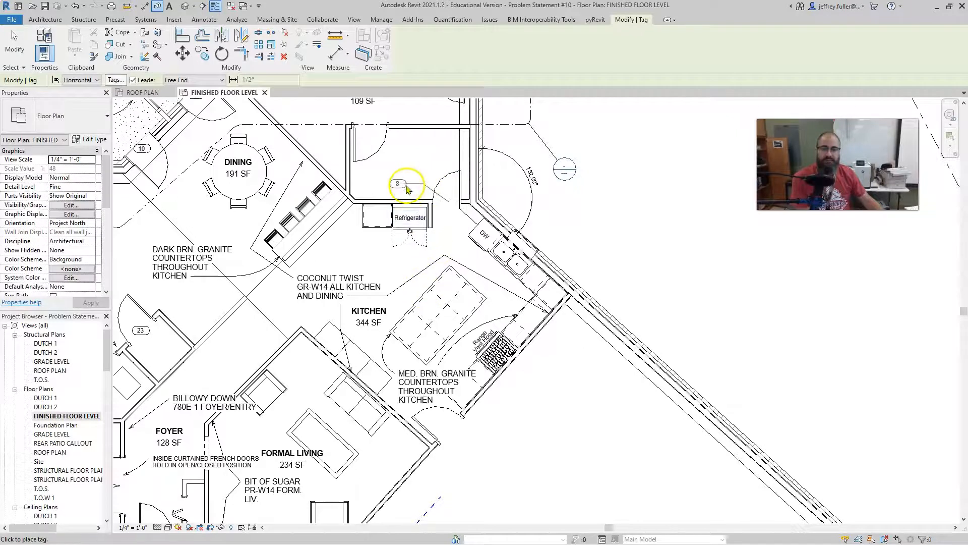
left_click(409, 184)
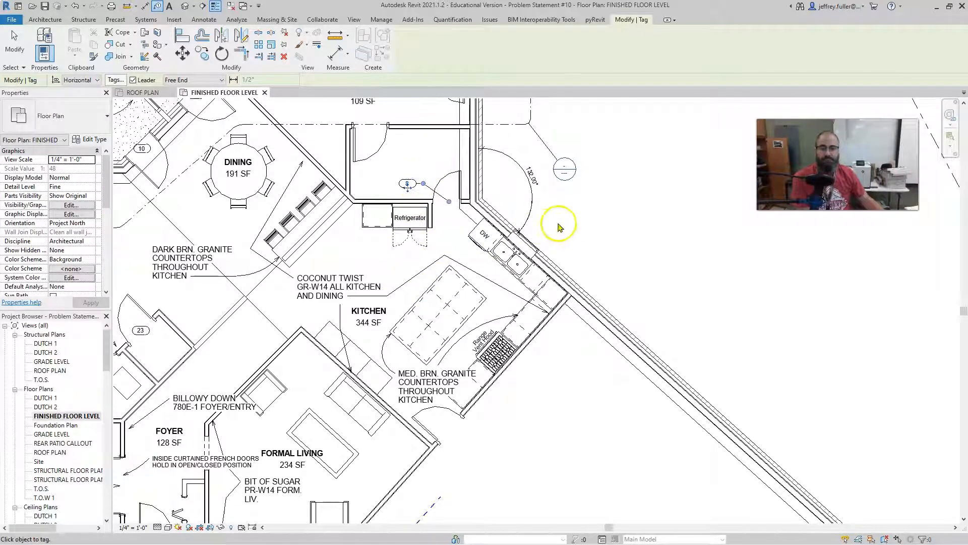
key("Escape")
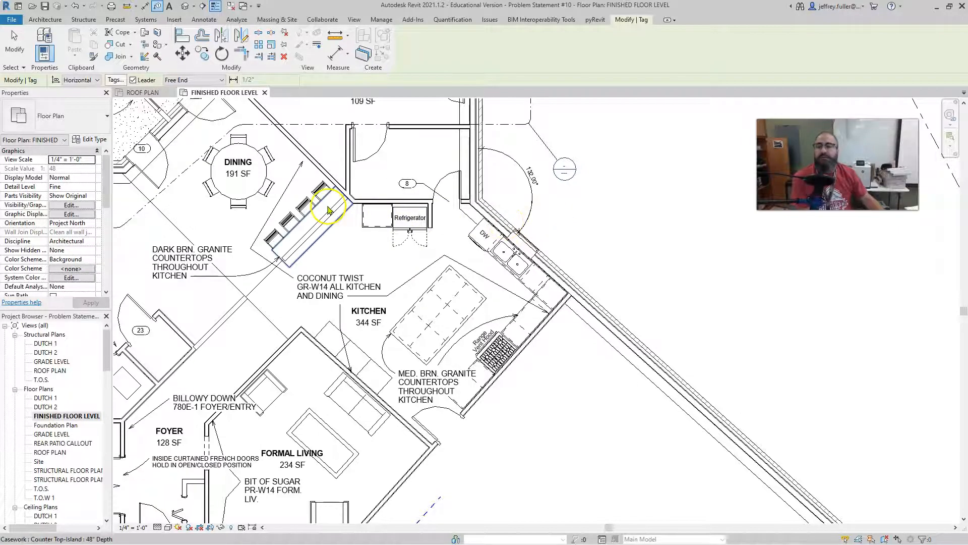
Switch the tag leader type back to Attached End and set the leader length to 1".
left_click(212, 79)
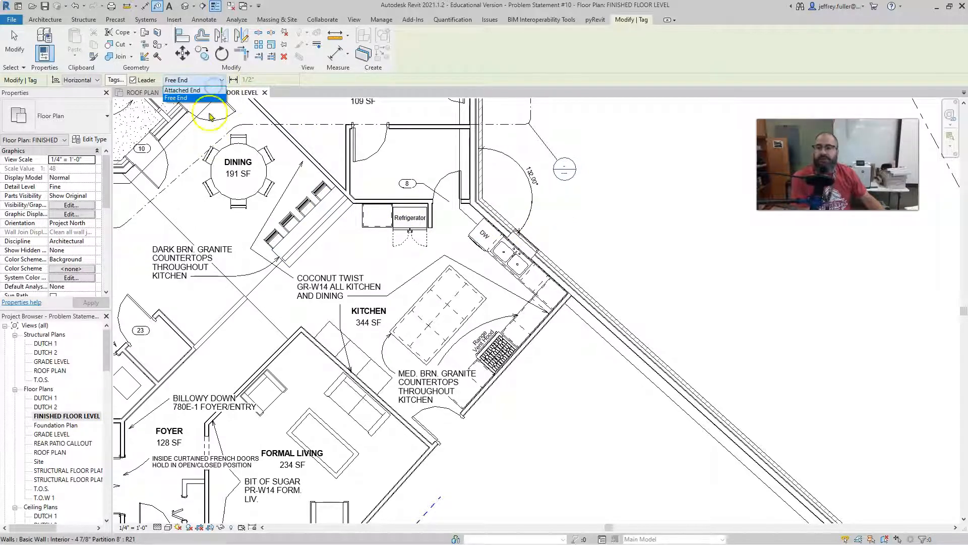
left_click(203, 90)
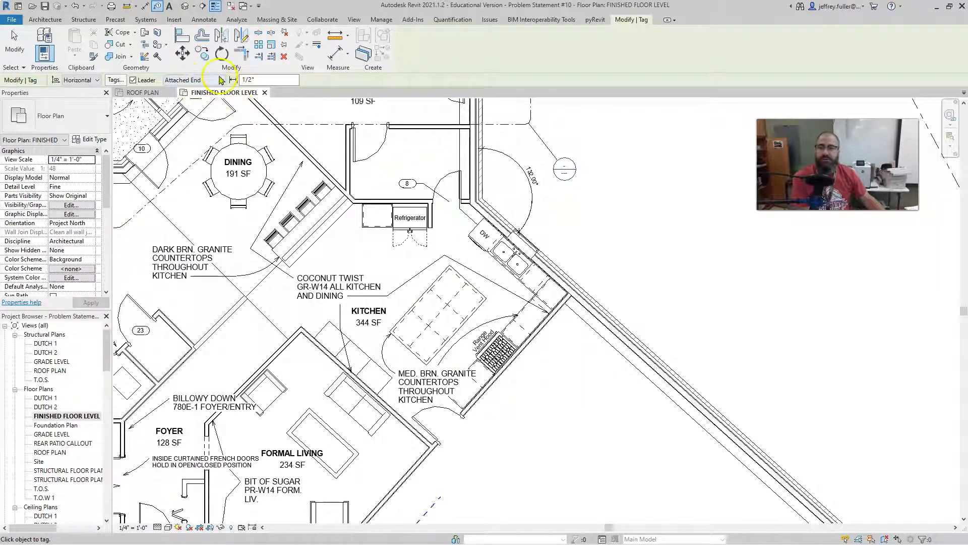
scroll(372, 142, "down", 1)
middle_click_drag(372, 142, 375, 236)
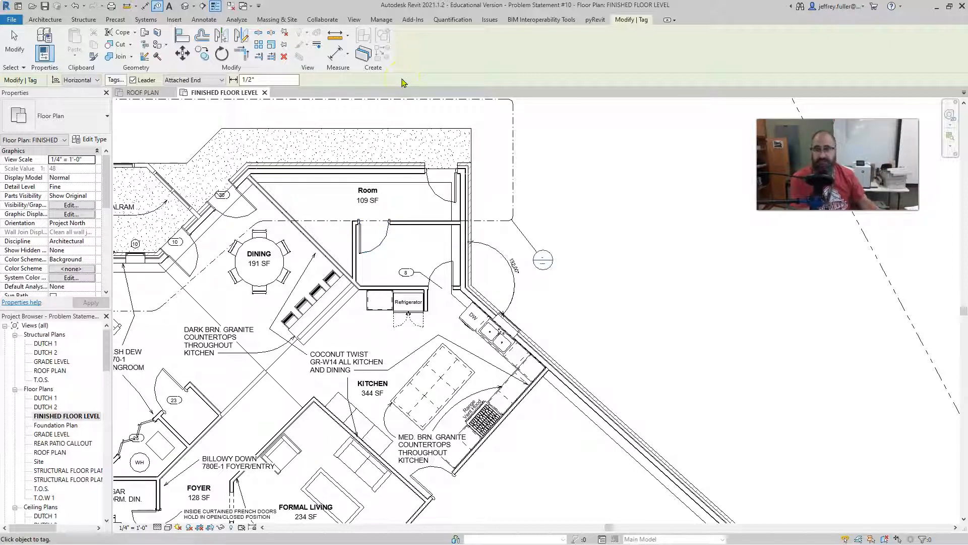
double_click(249, 79)
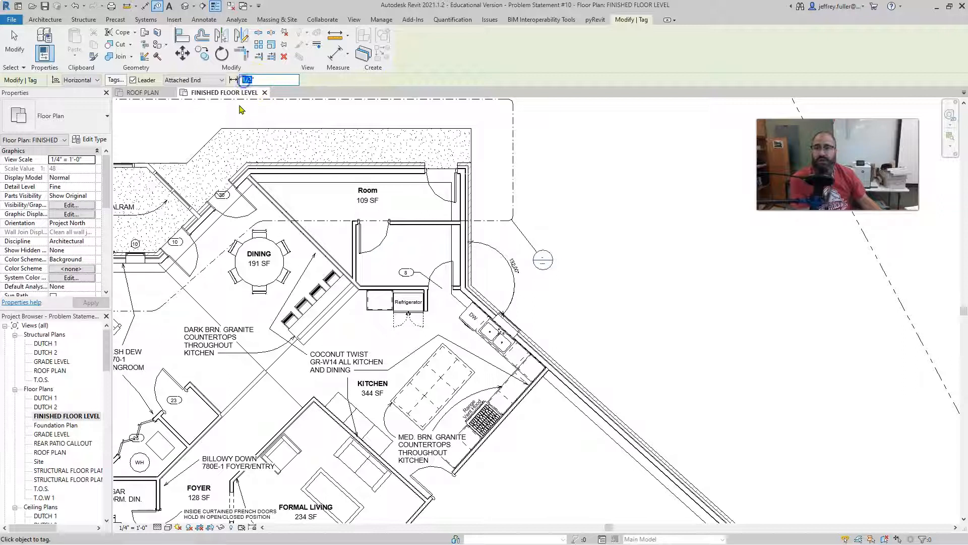
type("1")
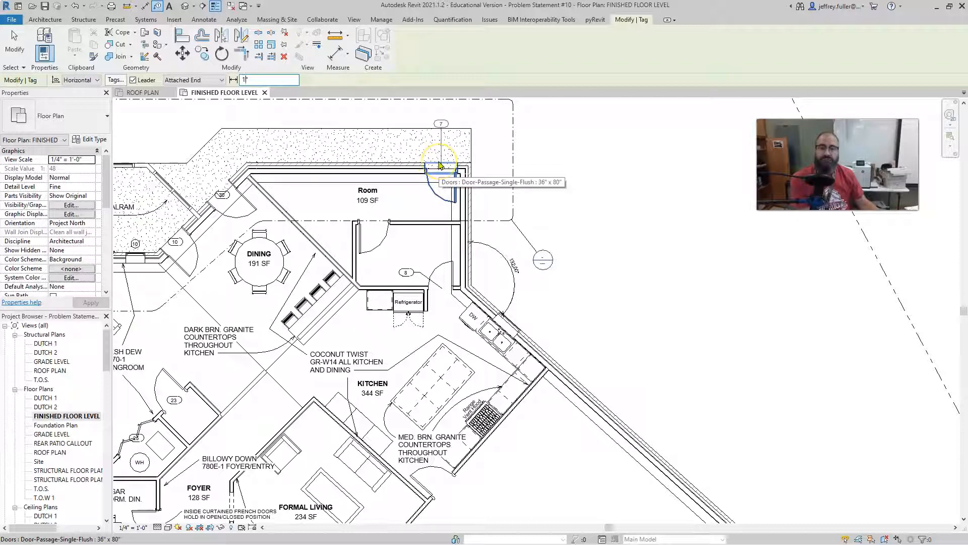
Try tagging the exterior door in the north wall of the unnamed Room with the attached leader.
scroll(439, 163, "down", 1)
middle_click_drag(439, 163, 427, 232)
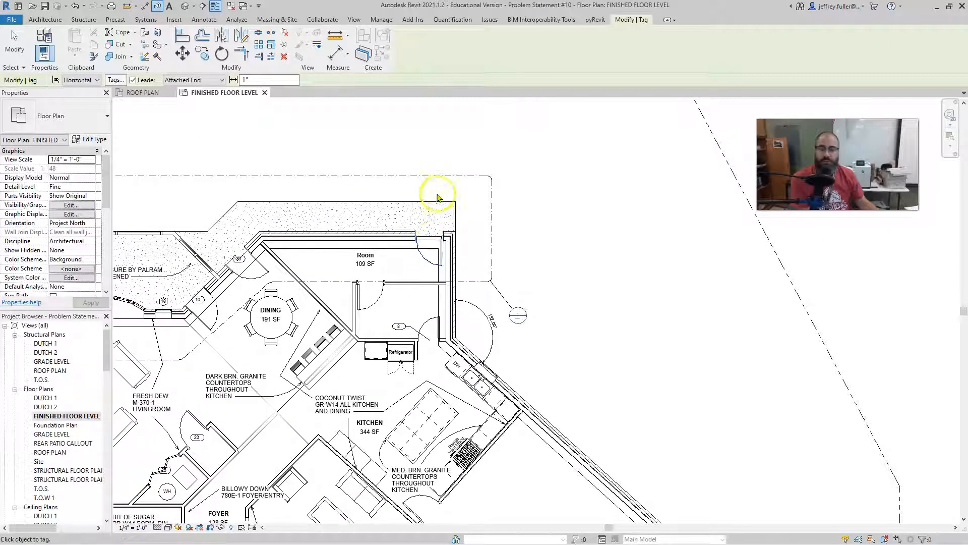
left_click(431, 243)
left_click(432, 242)
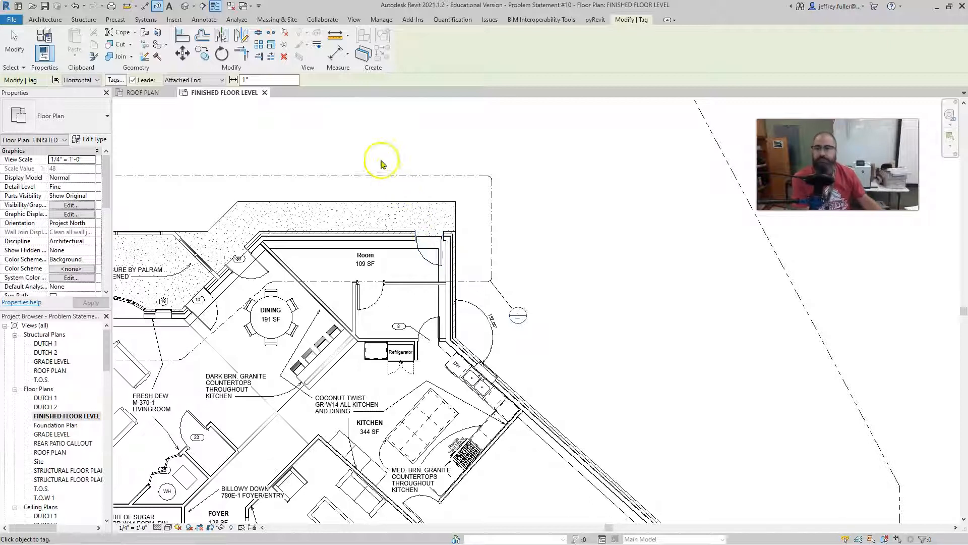
Select Door Tags in Tag All Not Tagged, look through the remaining tag categories, and cancel without tagging.
scroll(388, 145, "down", 2)
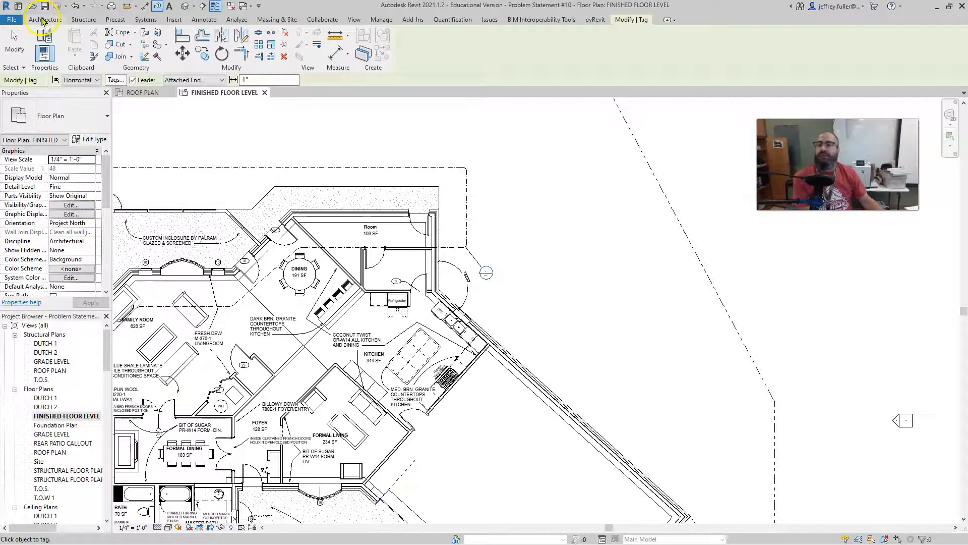
left_click(204, 19)
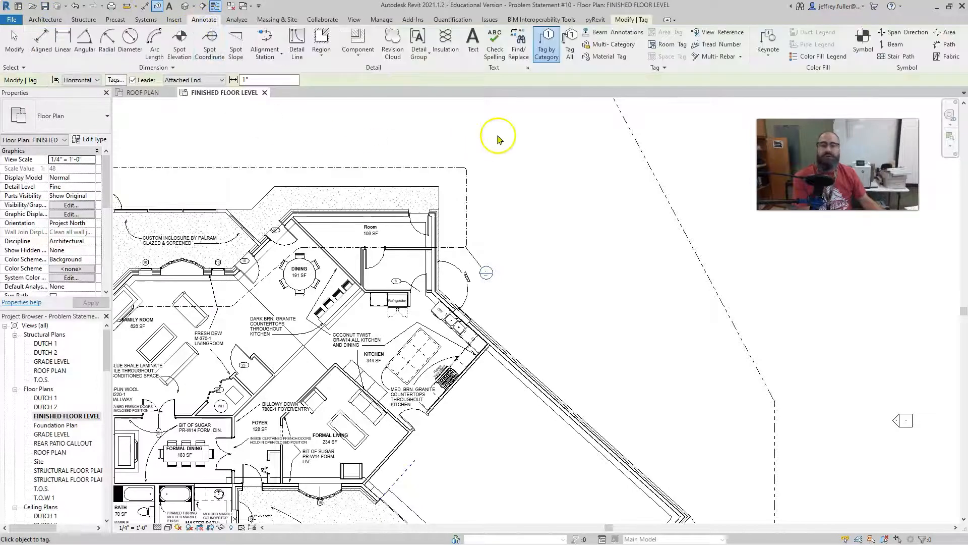
scroll(540, 161, "down", 3)
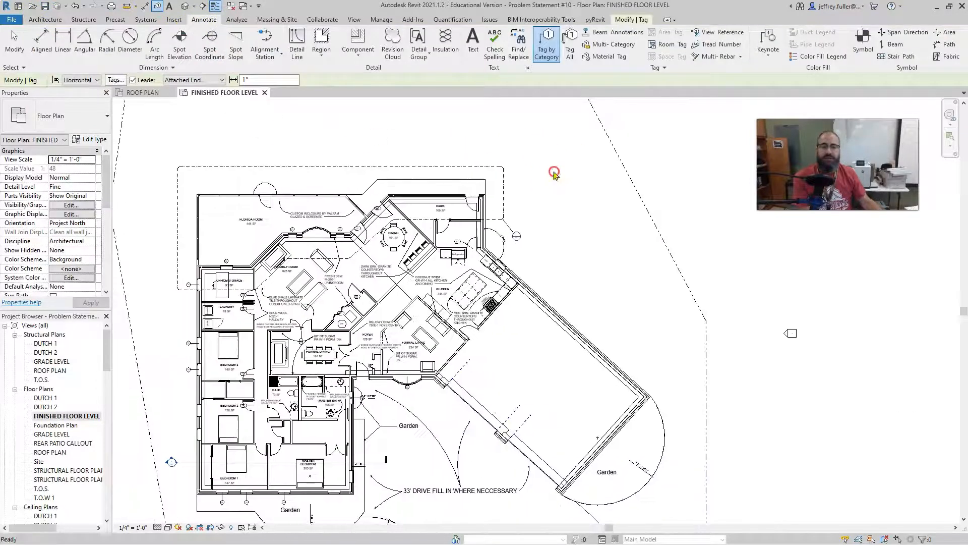
left_click(570, 48)
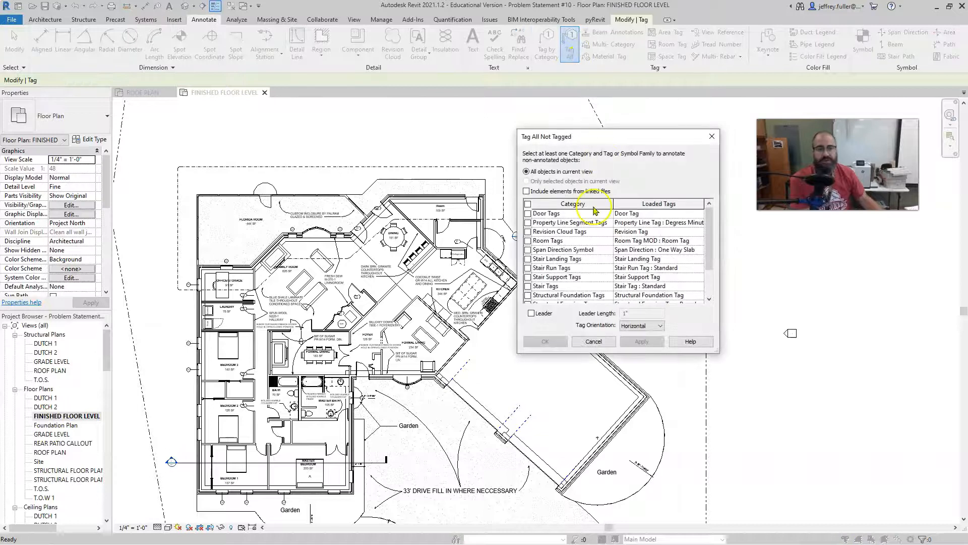
left_click(528, 213)
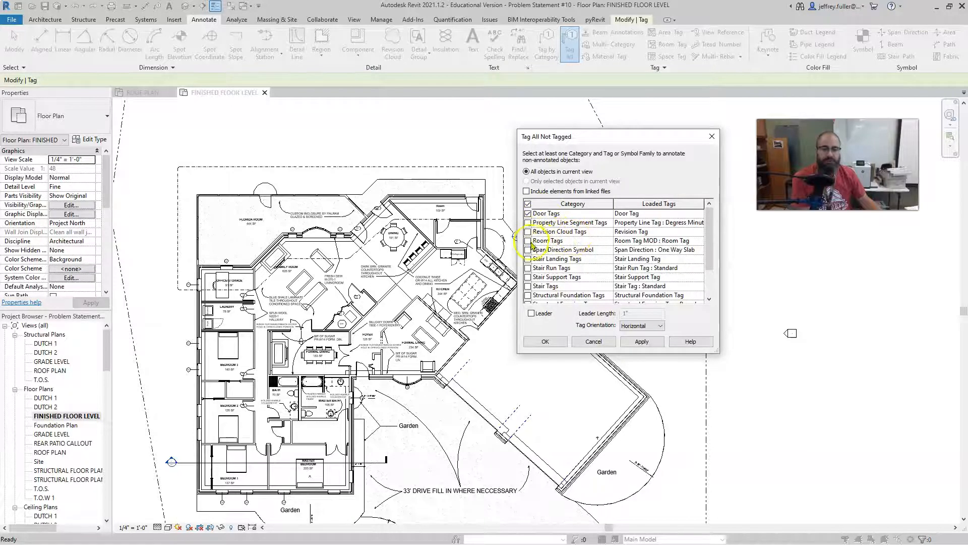
scroll(560, 282, "down", 3)
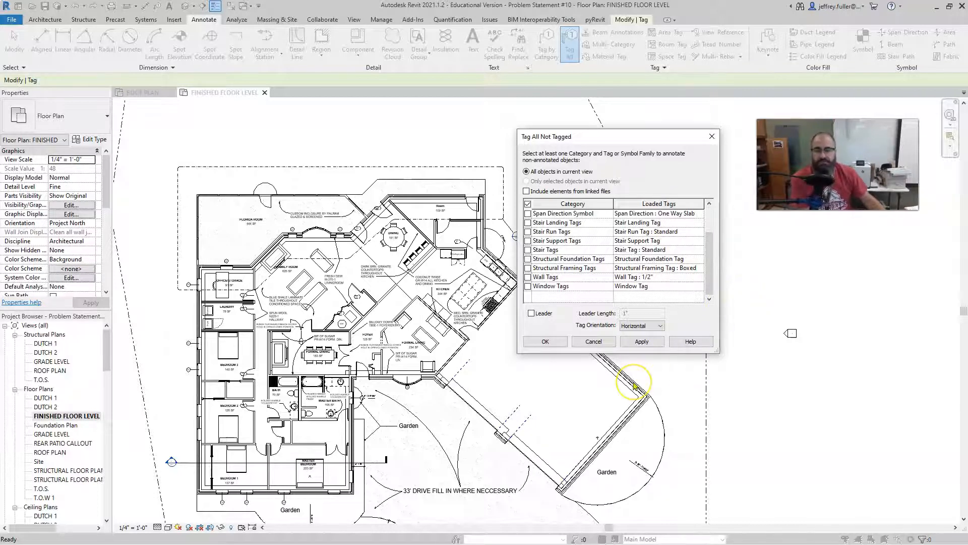
left_click(593, 342)
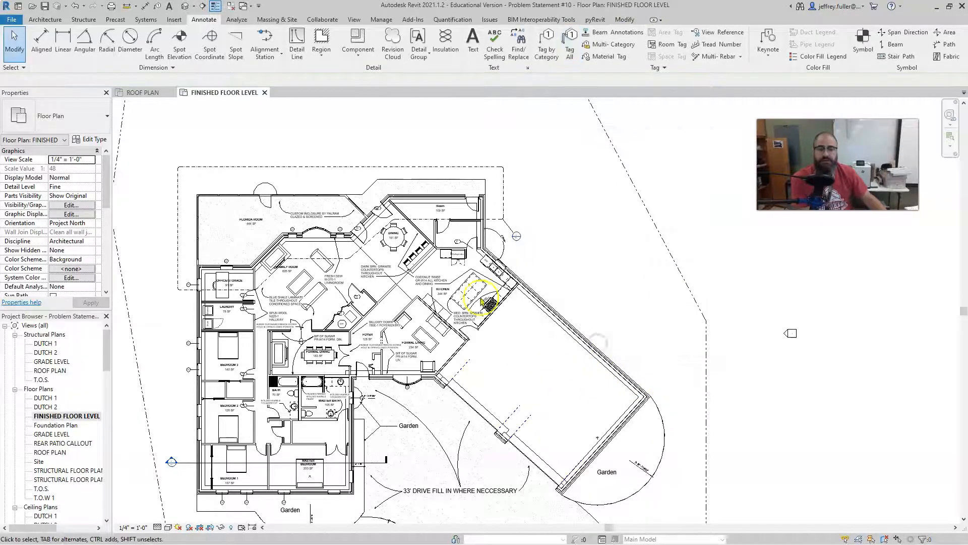
scroll(444, 288, "up", 4)
middle_click_drag(443, 287, 501, 268)
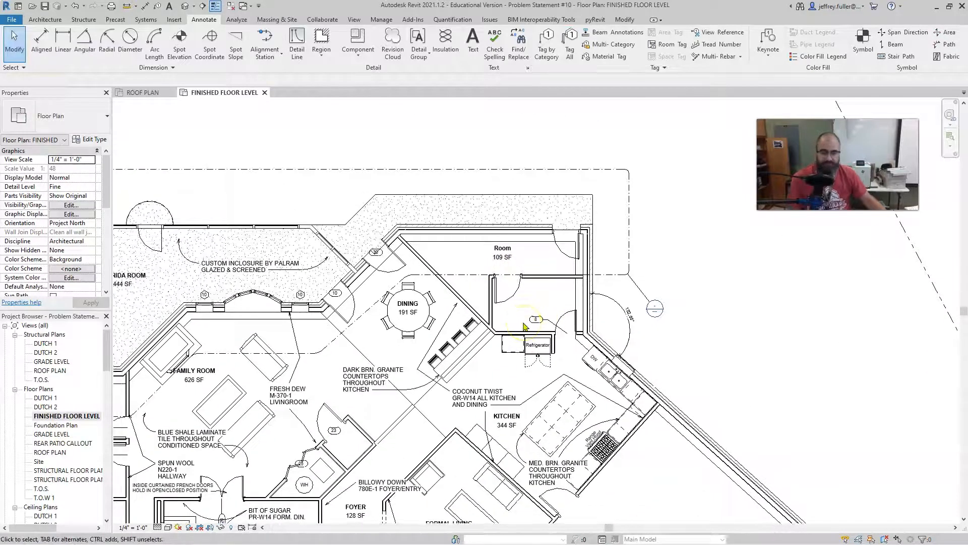
left_click(520, 406)
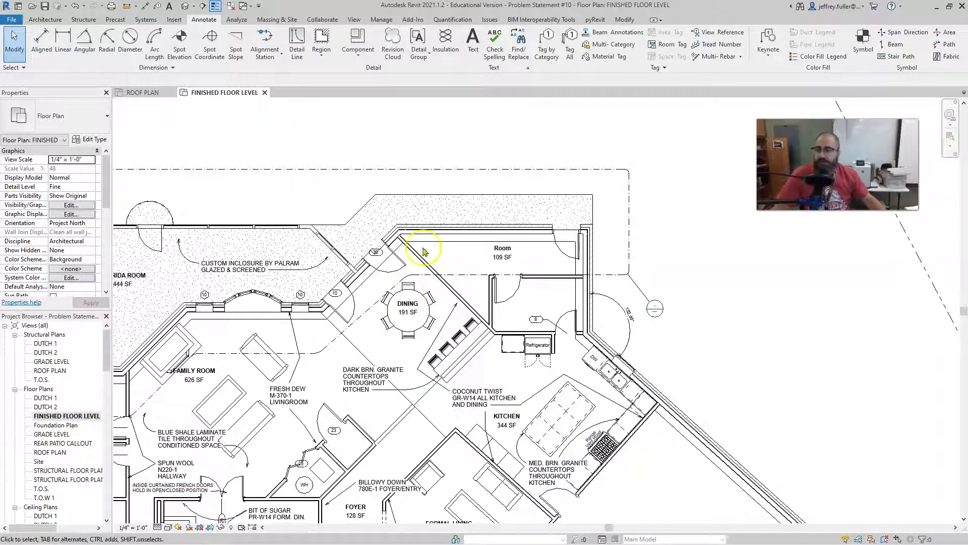
left_click(422, 207)
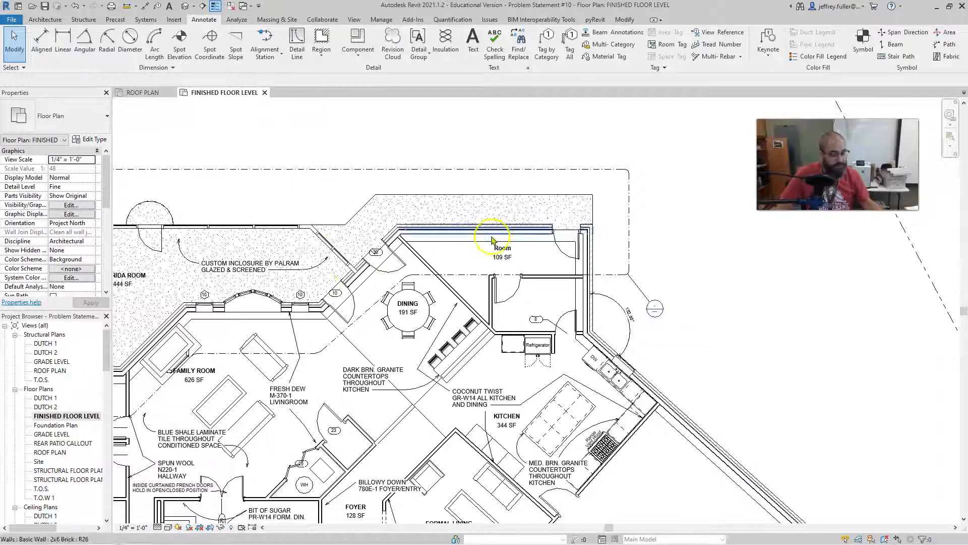
left_click(520, 305)
key("Delete")
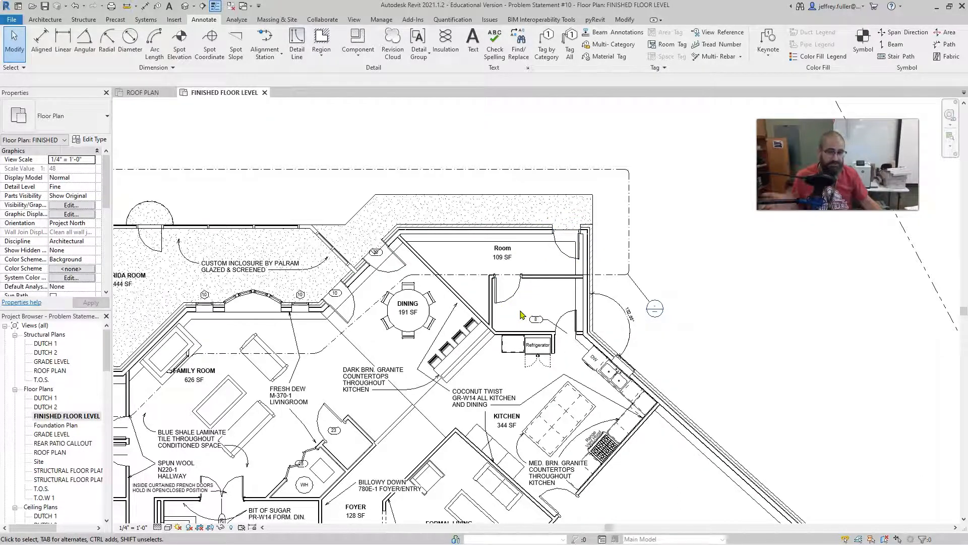
scroll(519, 314, "down", 2)
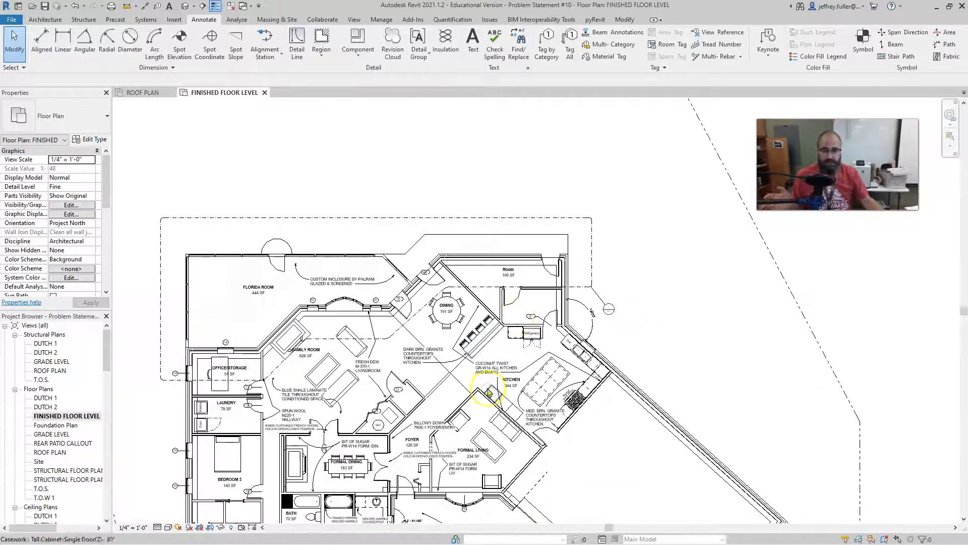
scroll(484, 313, "down", 2)
middle_click_drag(469, 338, 526, 323)
left_click(536, 358)
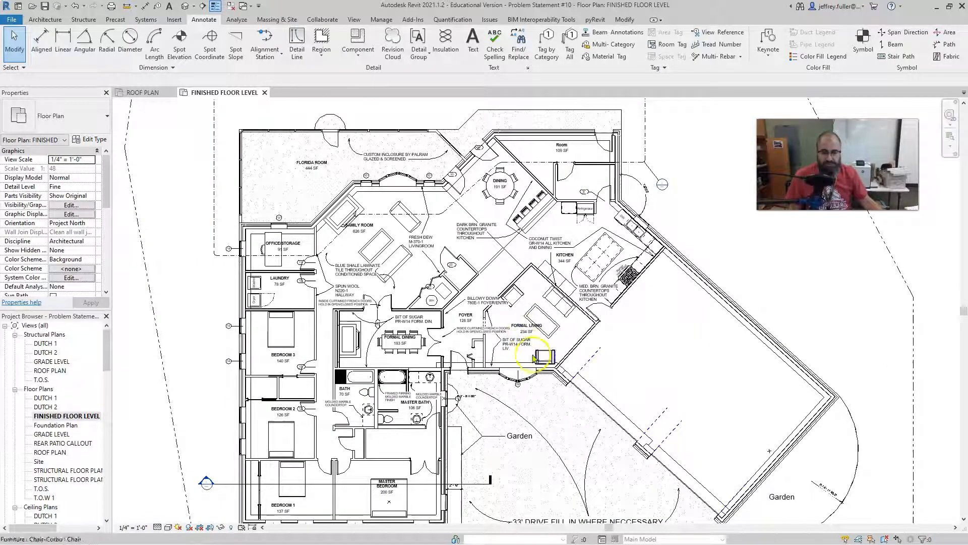